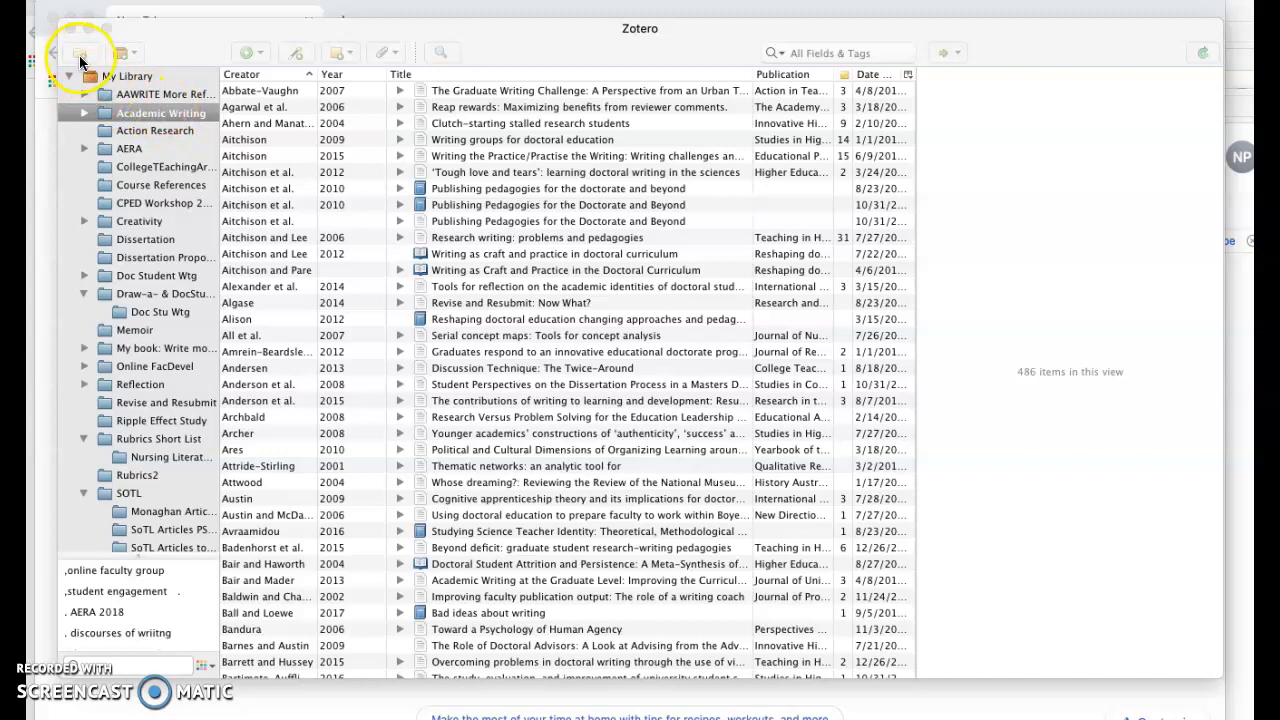
Create a new collection, accepting the default name Untitled 2
click(80, 58)
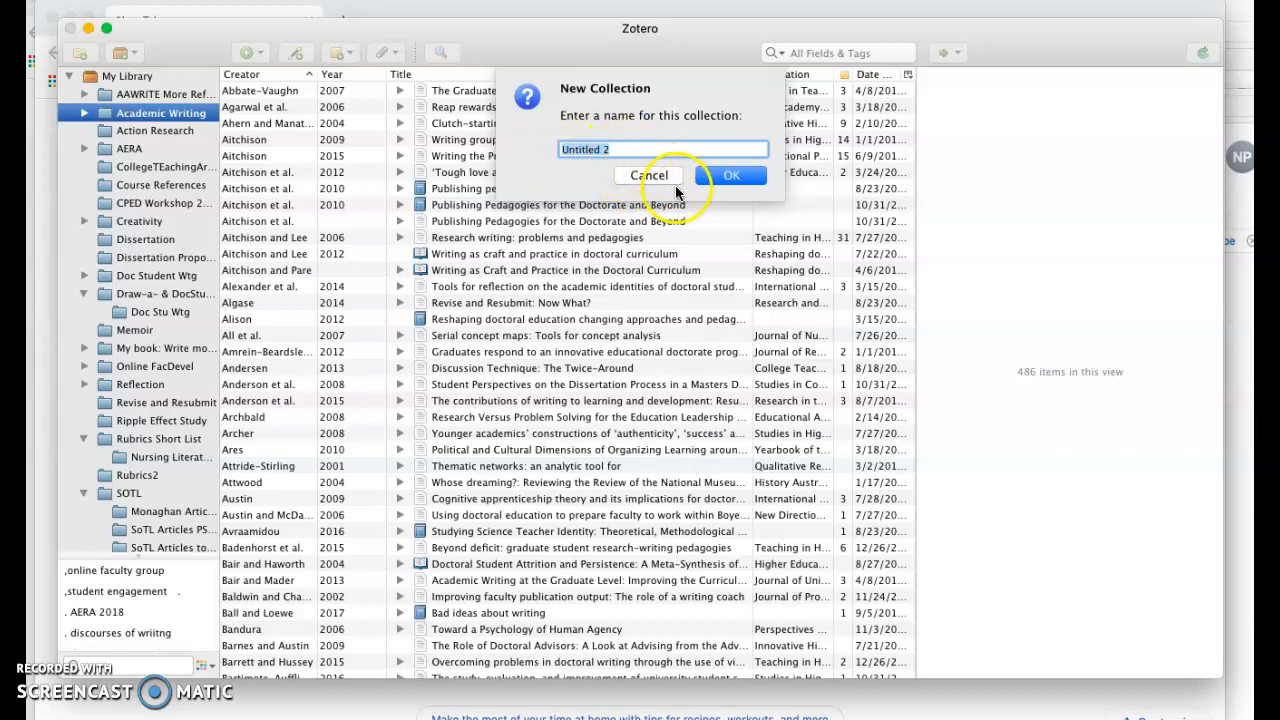
click(733, 176)
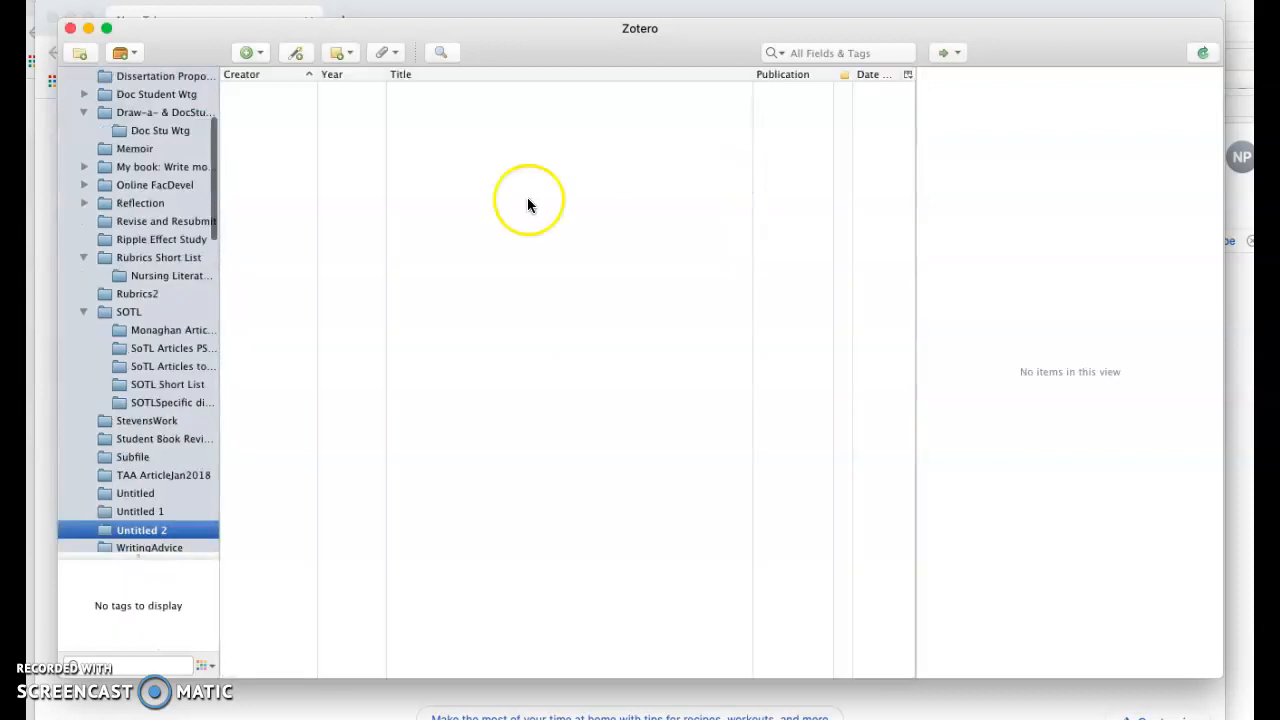
Browse the library's collections, expanding Academic Writing and viewing subcollections plus the Dissertation and Reflection collections
scroll(152, 205, up, 5)
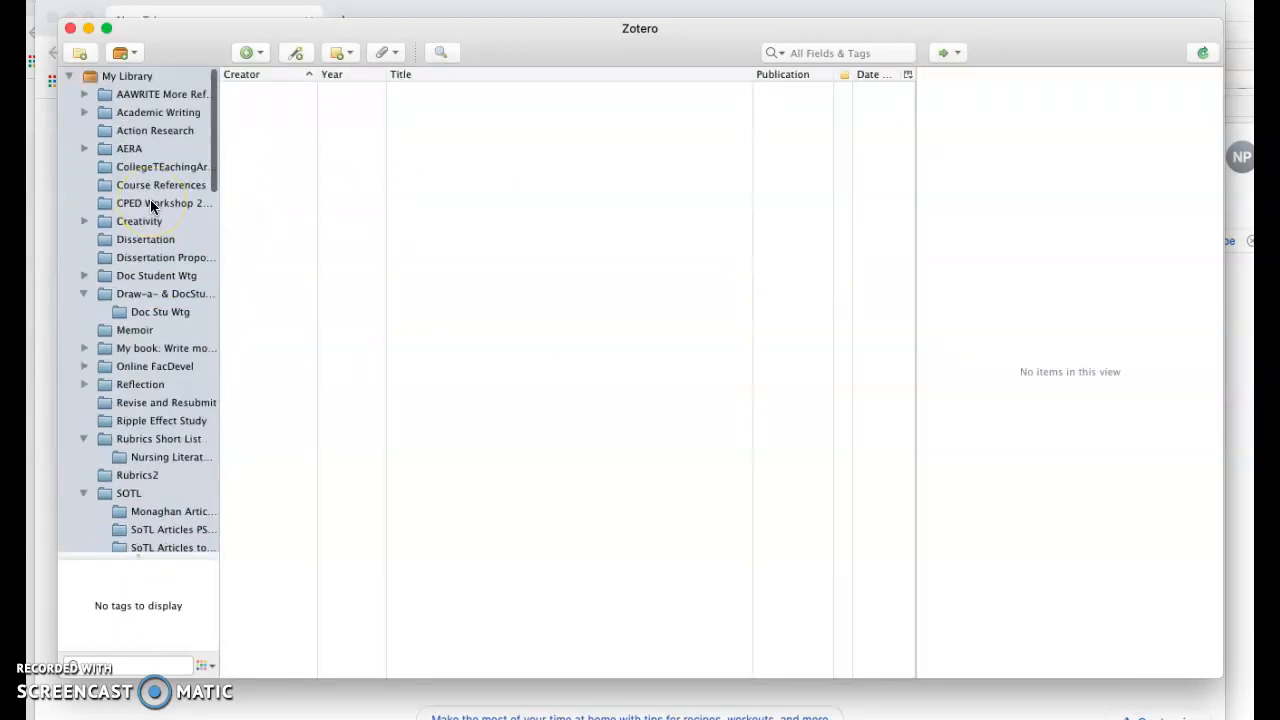
click(82, 112)
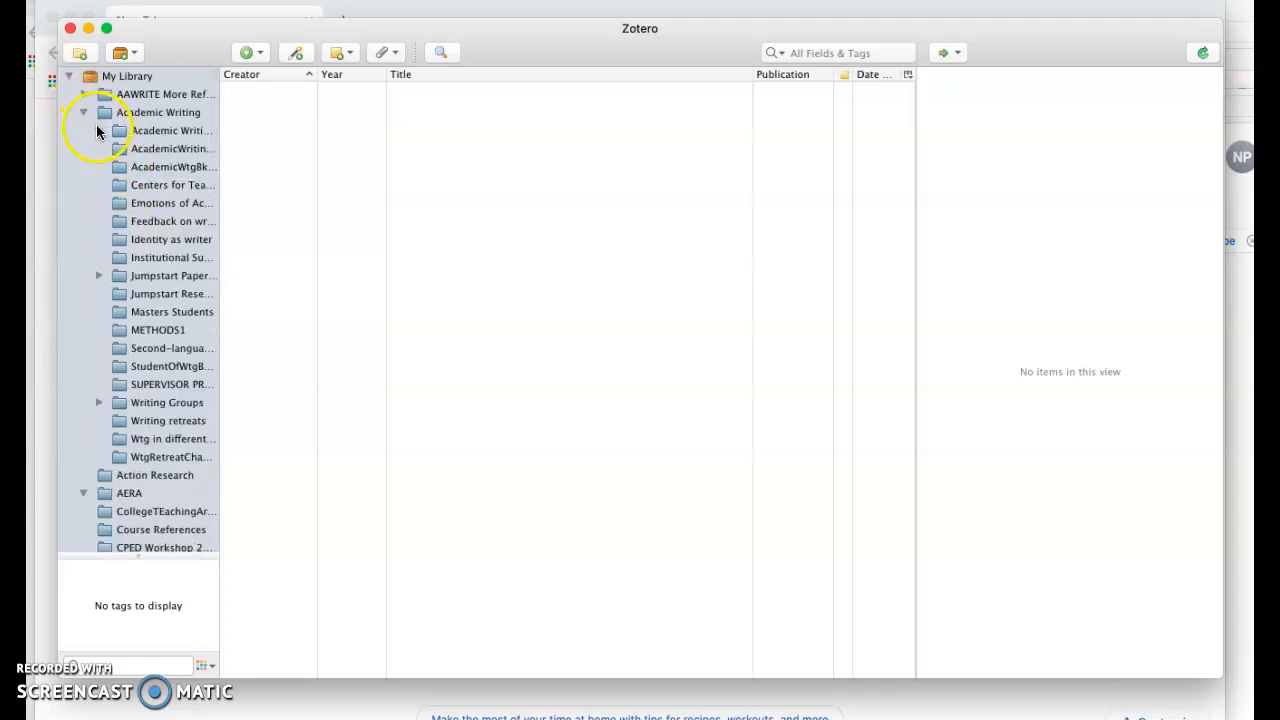
click(165, 205)
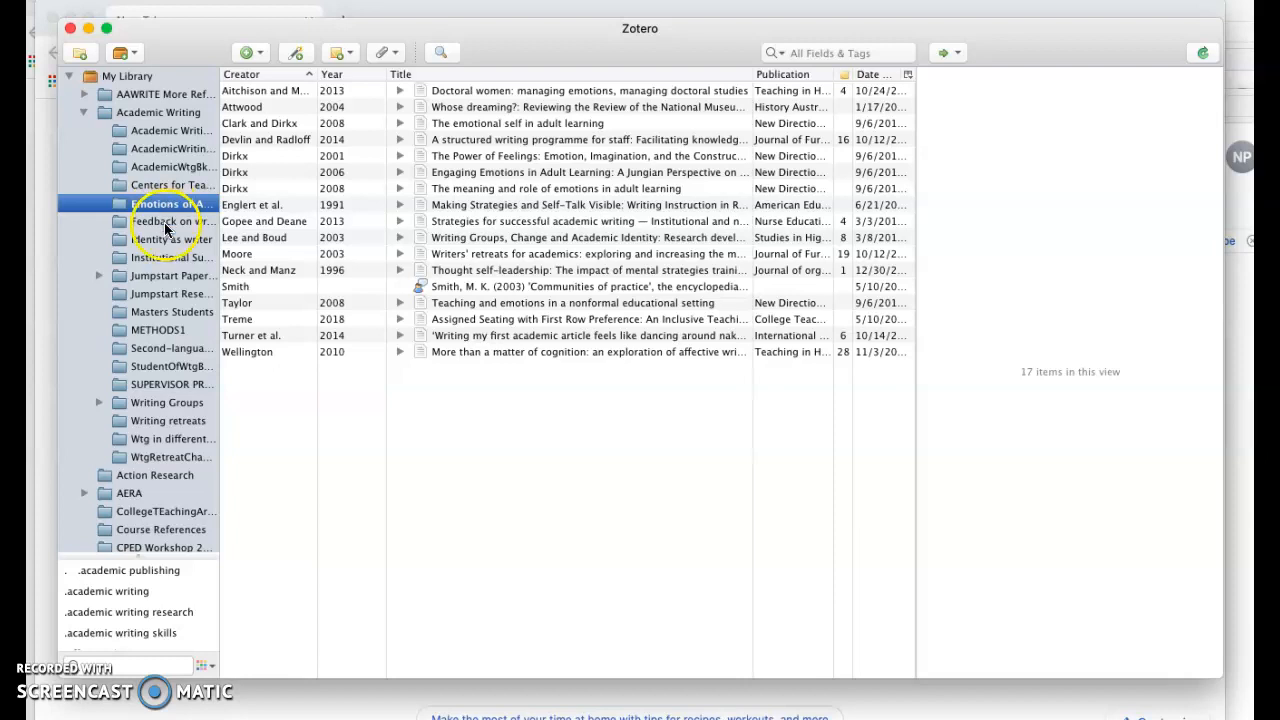
click(164, 222)
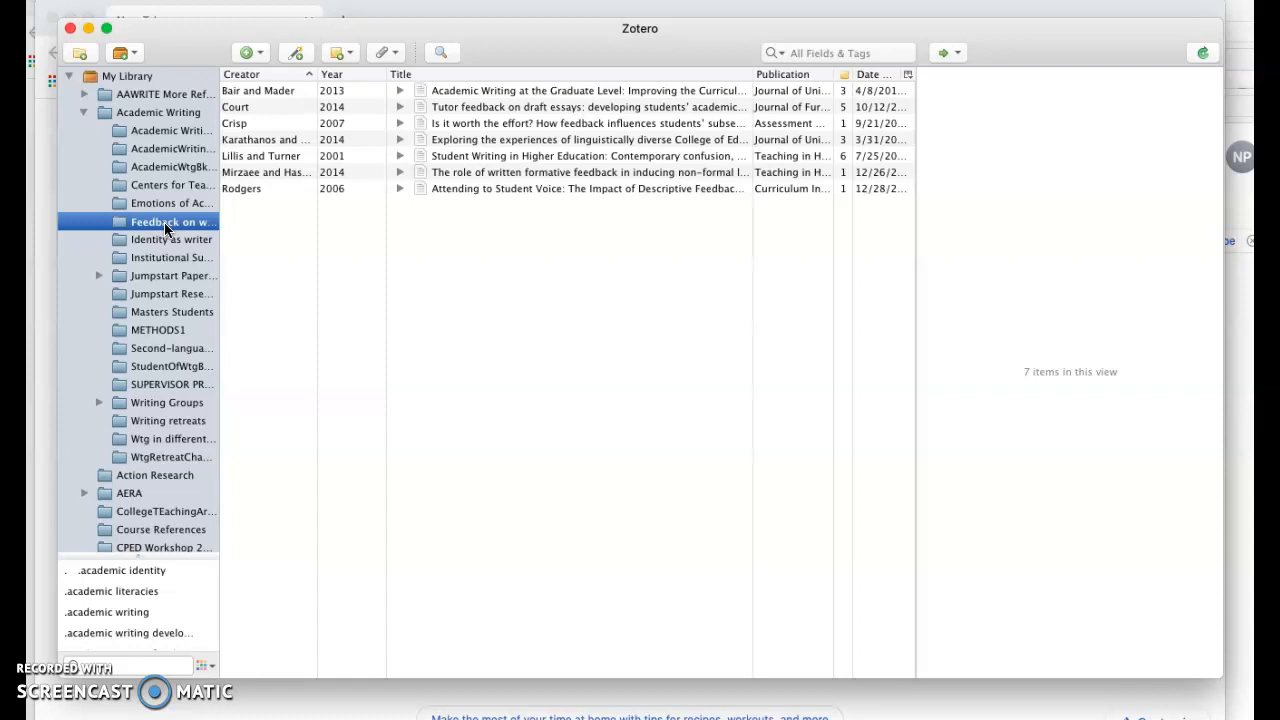
click(85, 112)
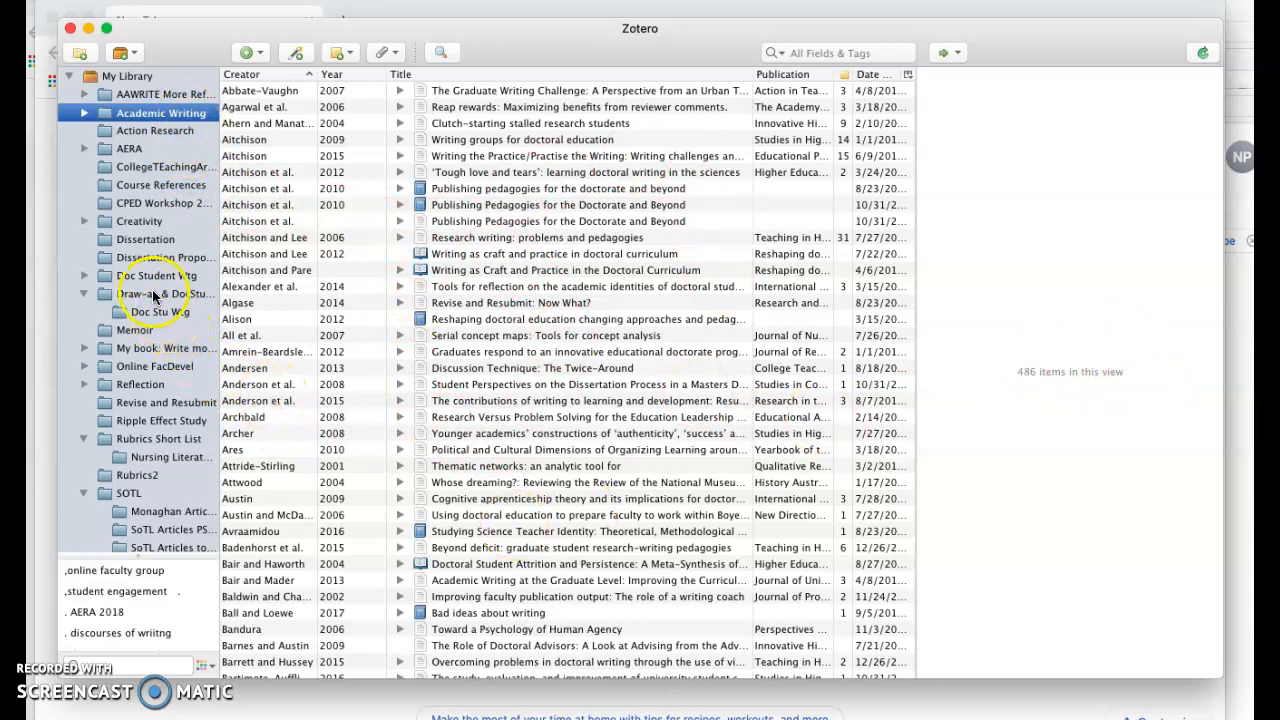
click(153, 240)
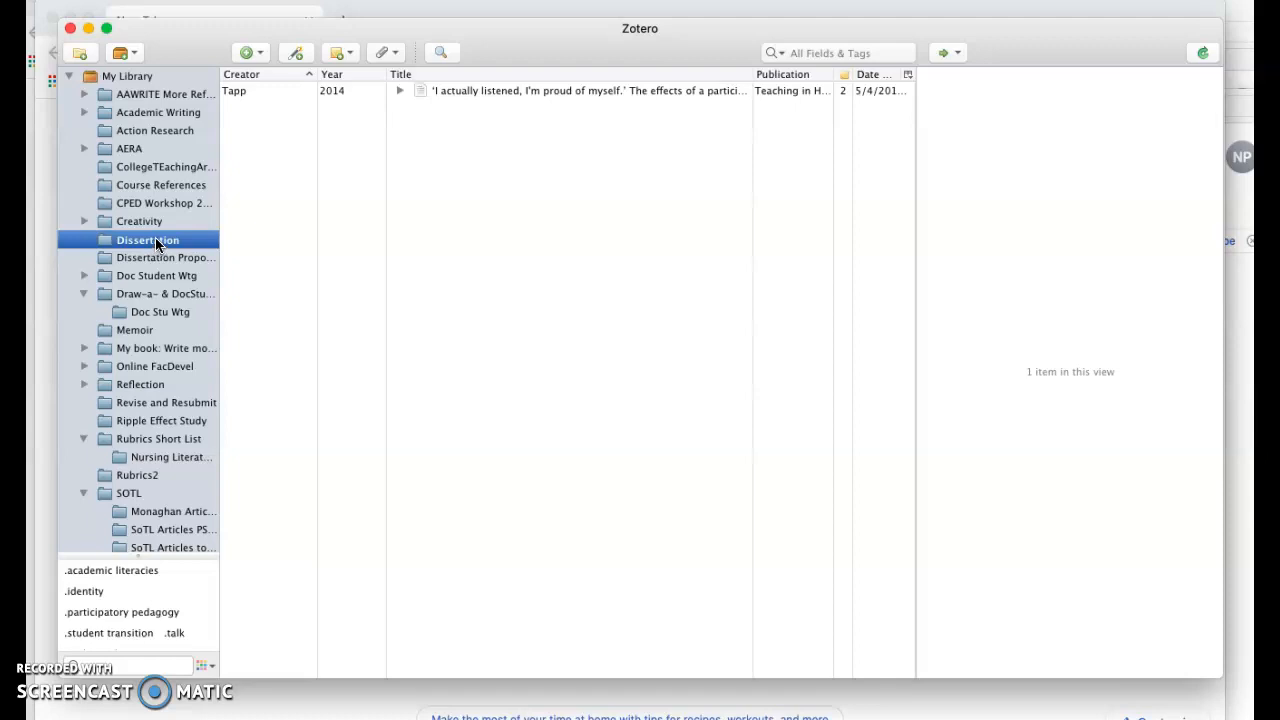
click(146, 384)
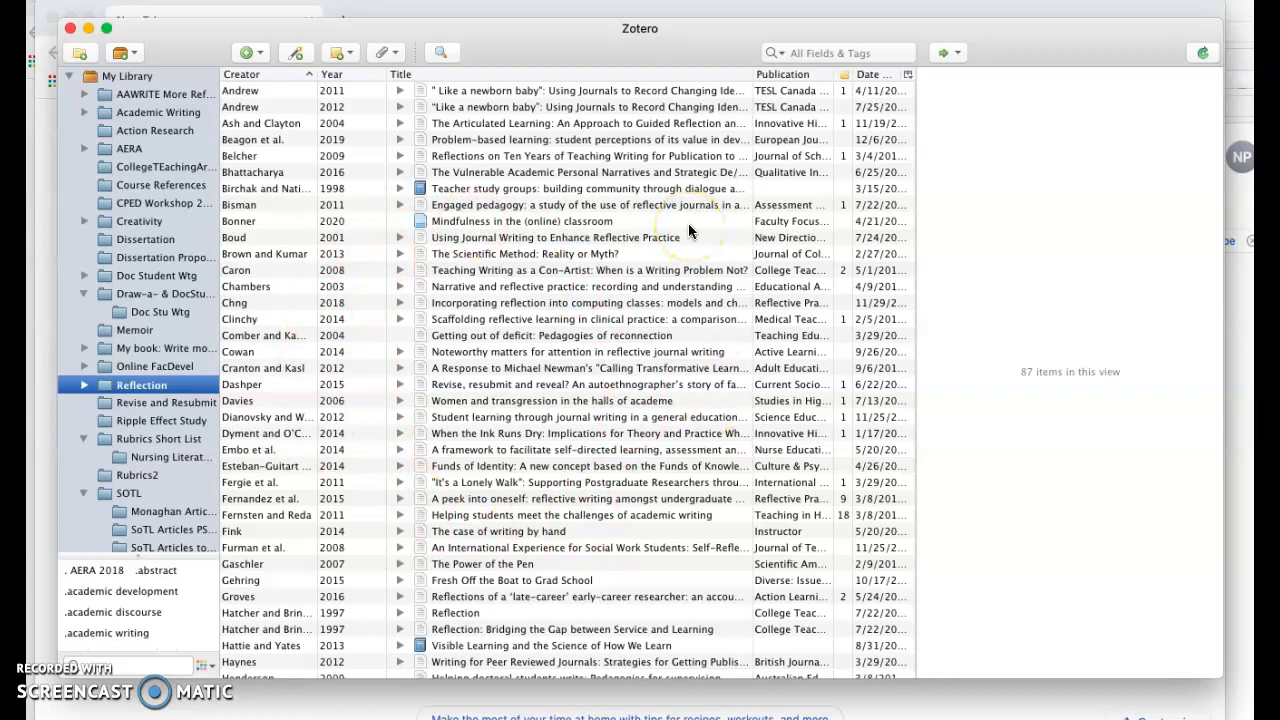
click(121, 114)
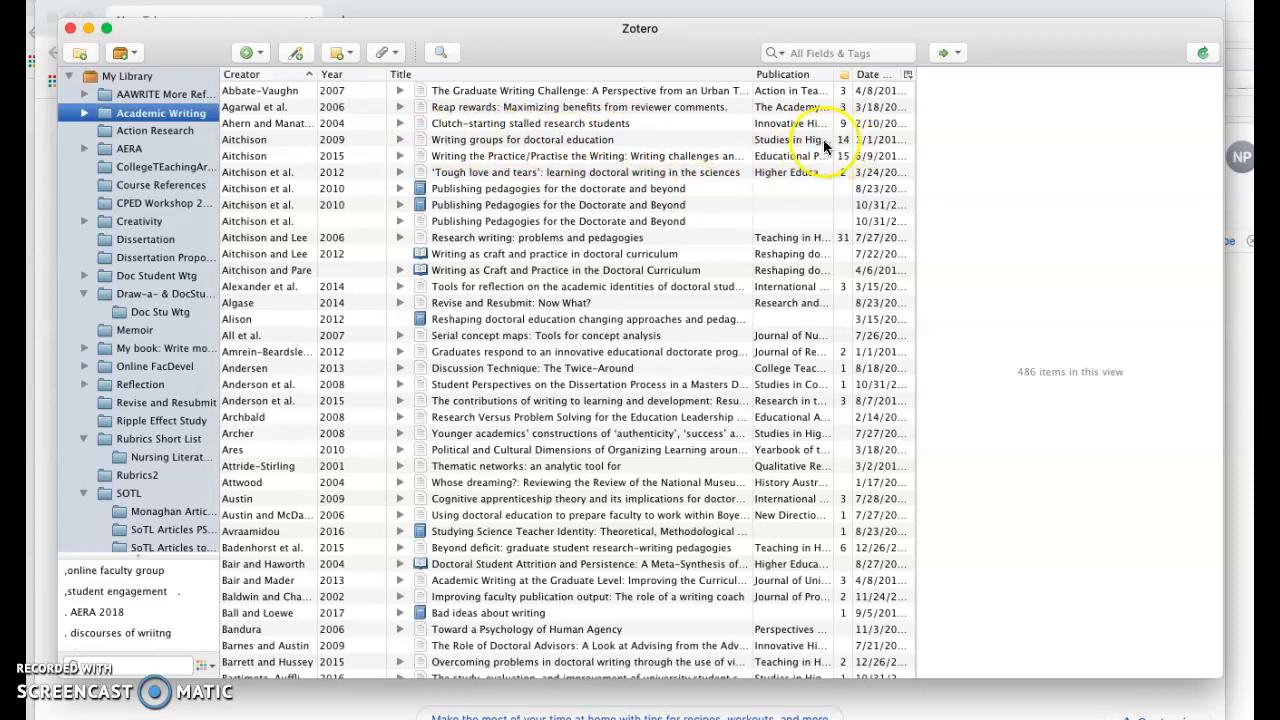
Select the article 'Writing groups for doctoral education' and examine its Info fields such as title, author, abstract and pages
click(587, 142)
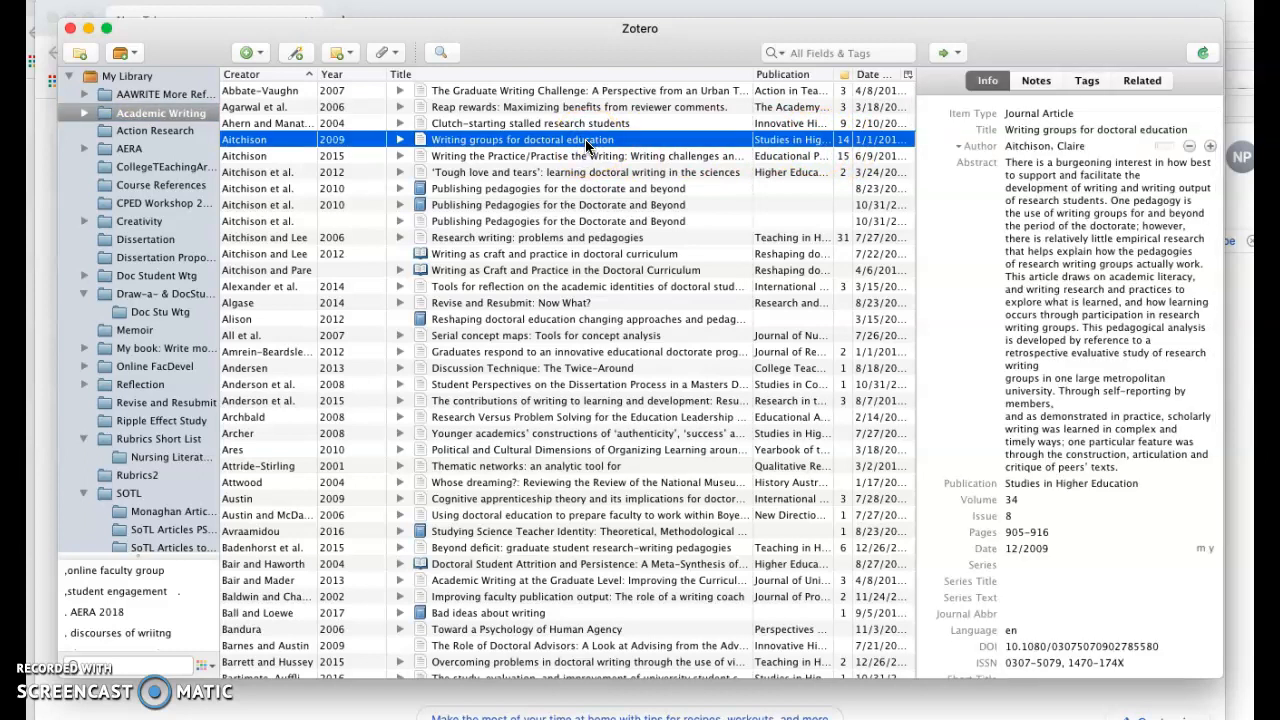
click(1026, 126)
click(1033, 114)
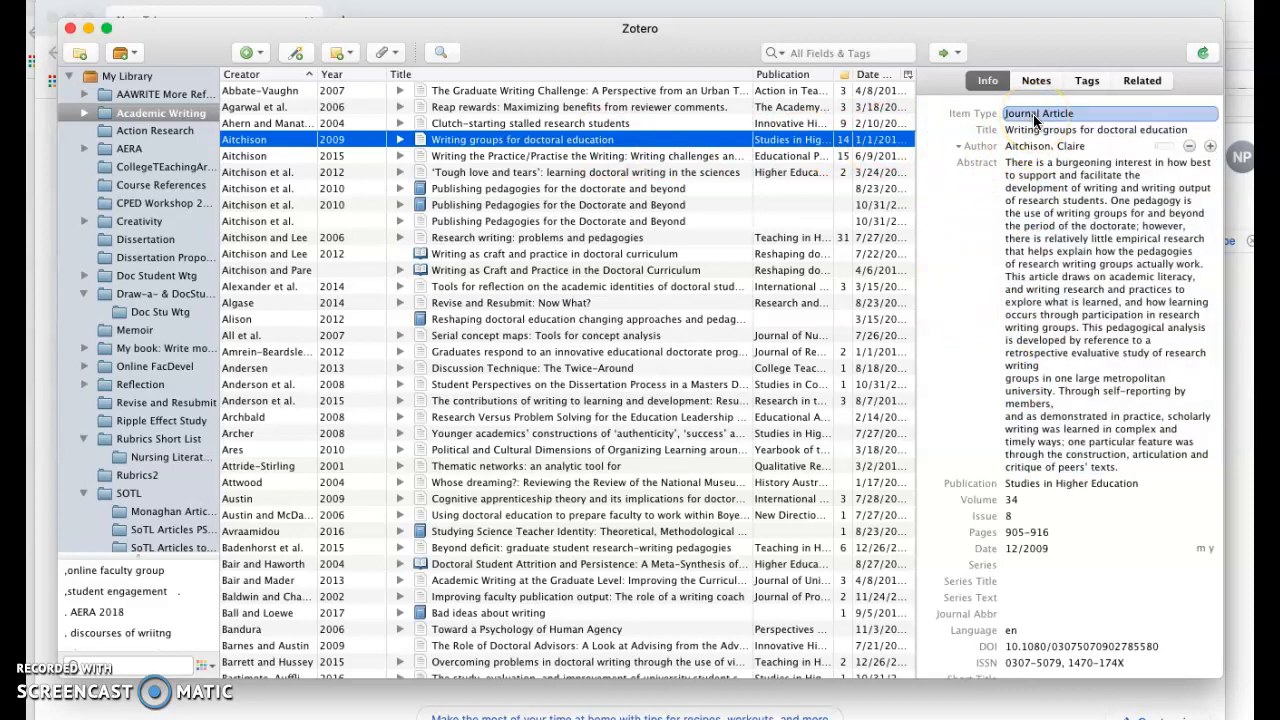
click(1036, 130)
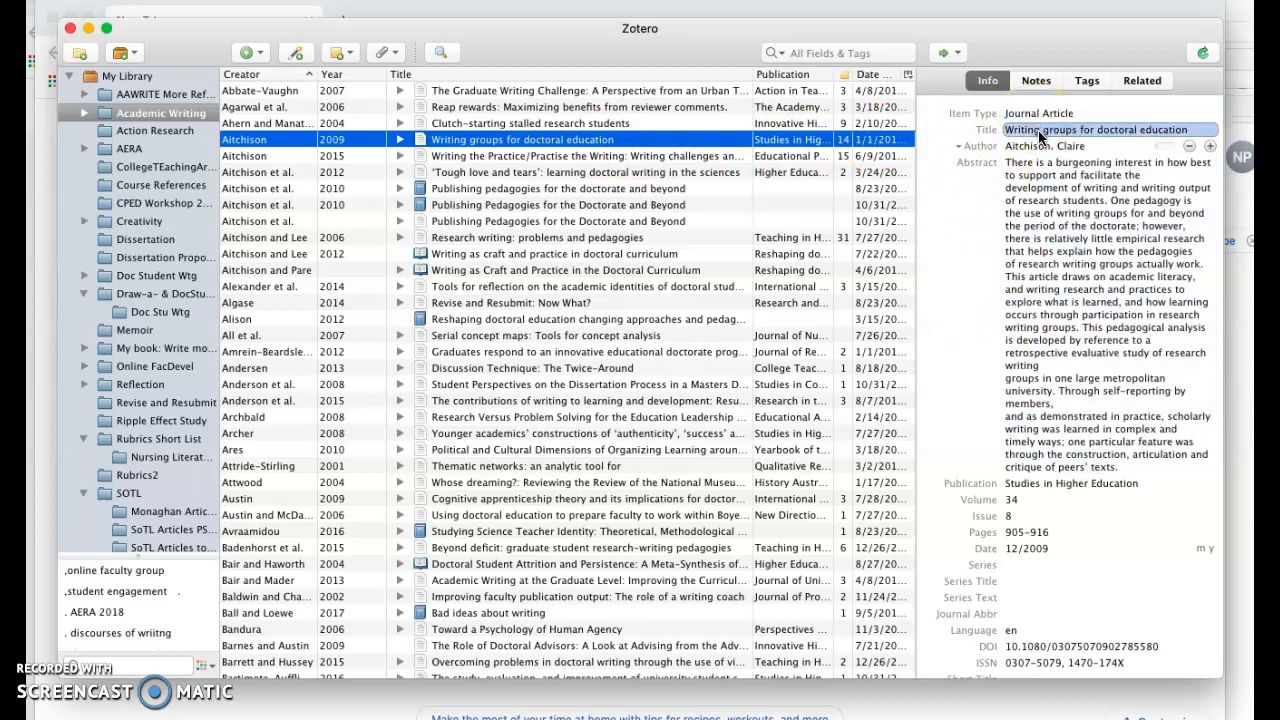
click(1042, 147)
click(1043, 170)
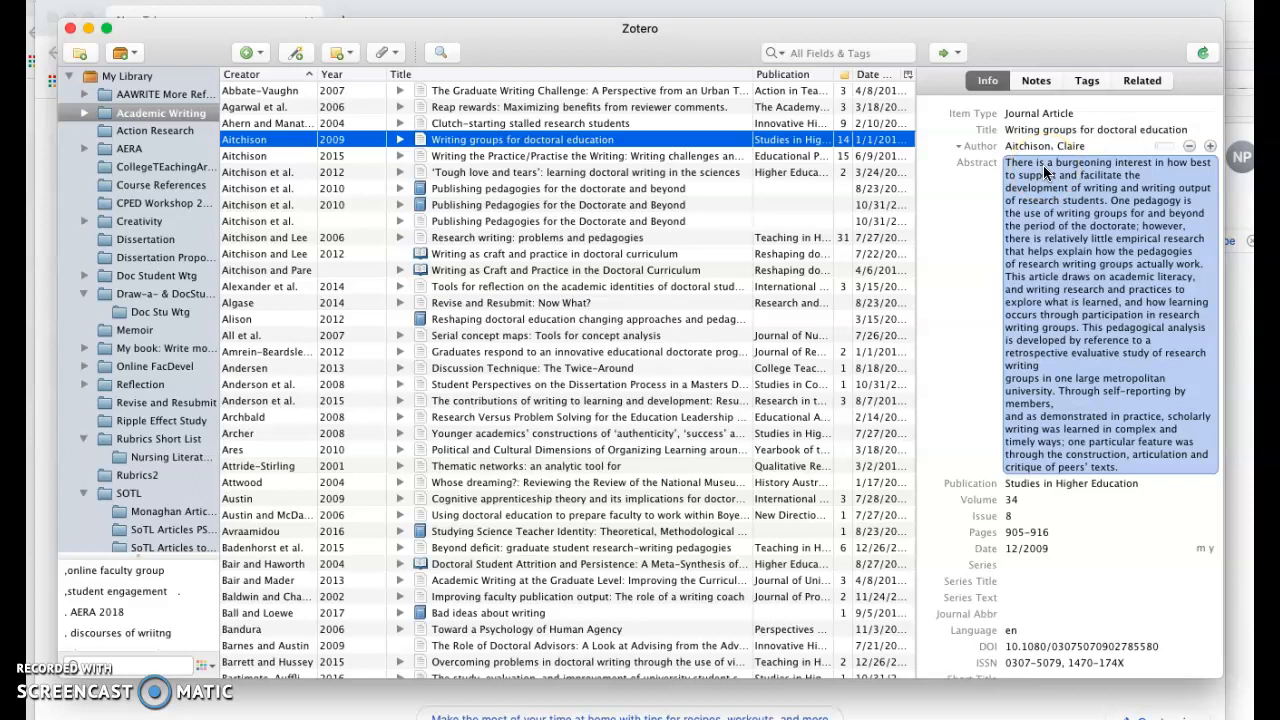
click(1078, 410)
click(1010, 484)
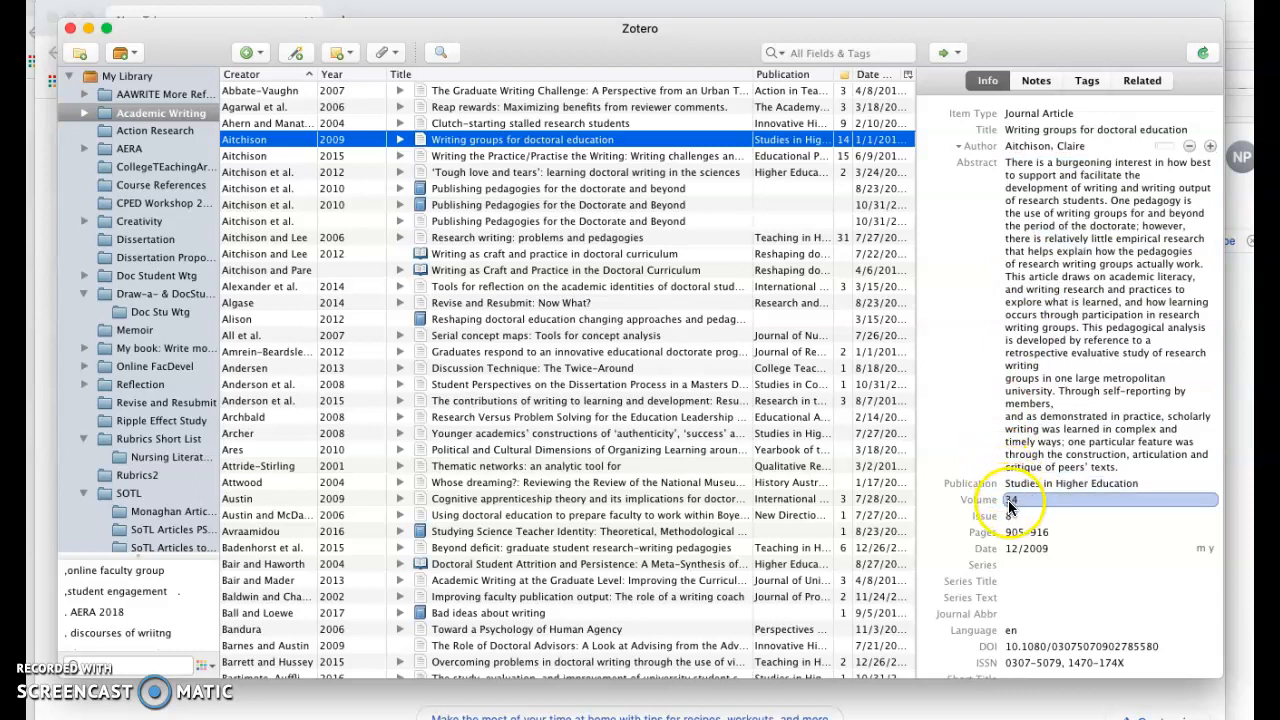
click(1017, 533)
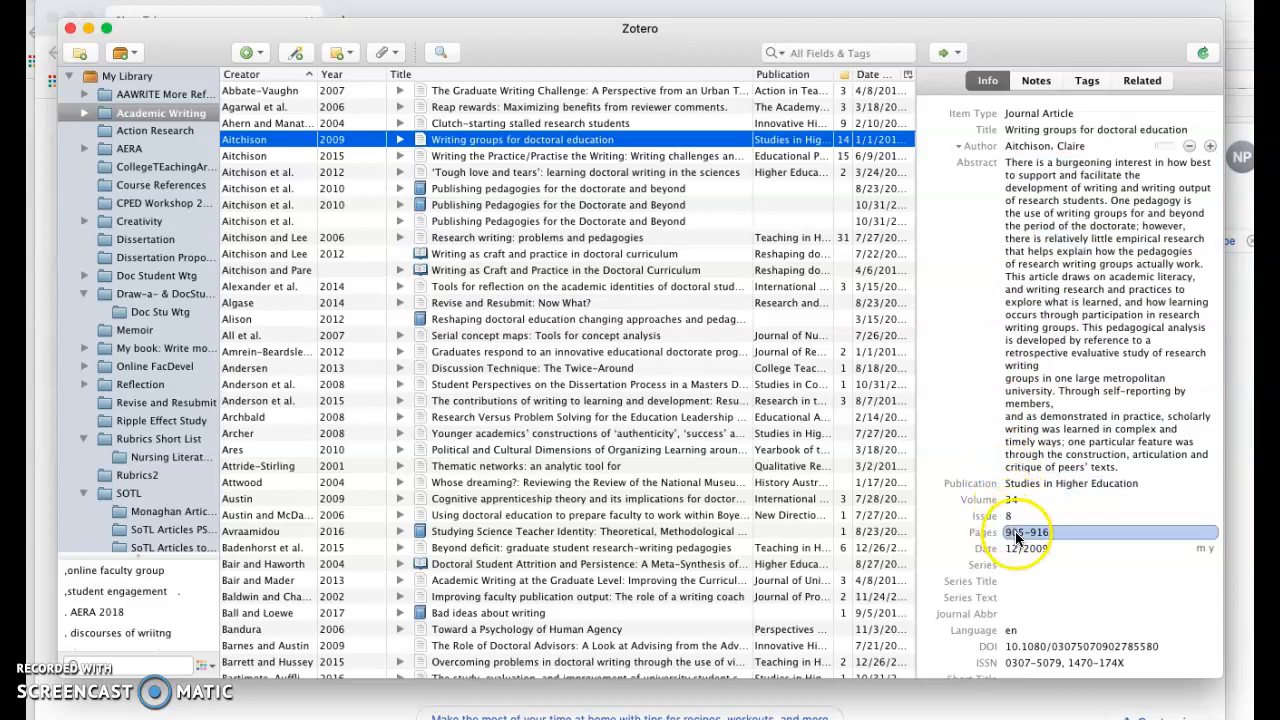
click(959, 375)
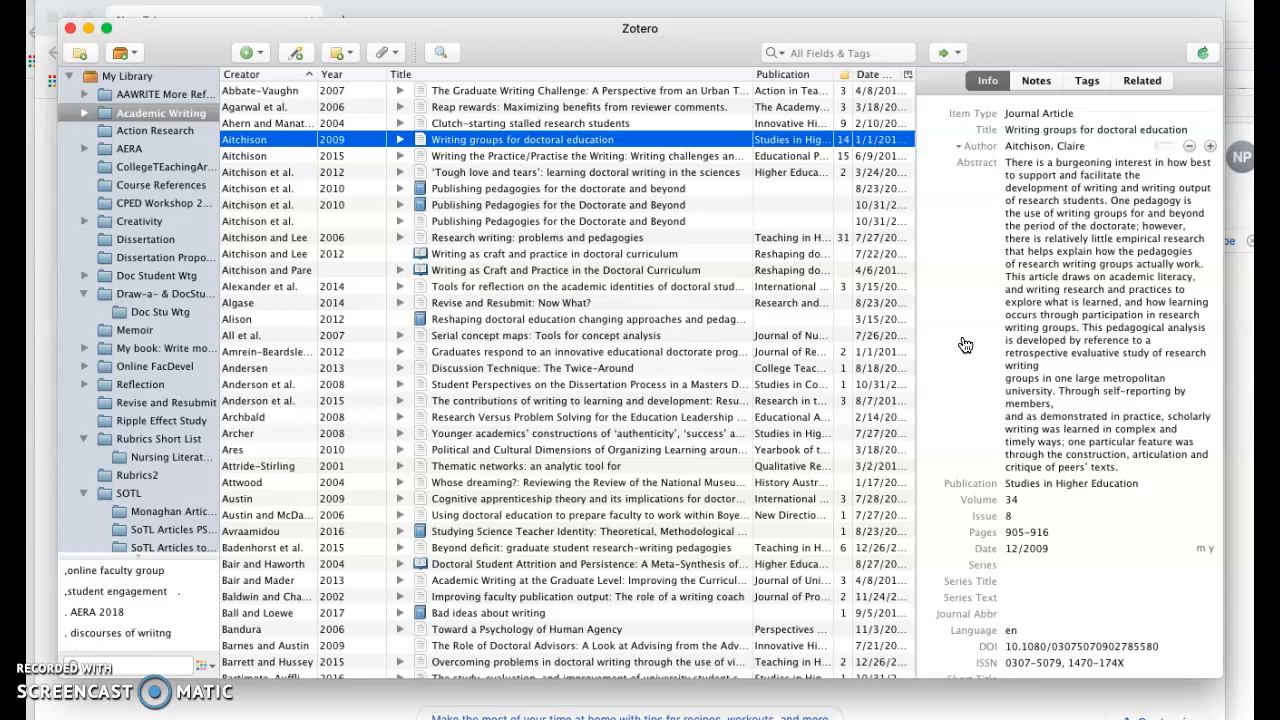
Select the article's abstract text and inspect its publication, volume and issue fields
click(1157, 286)
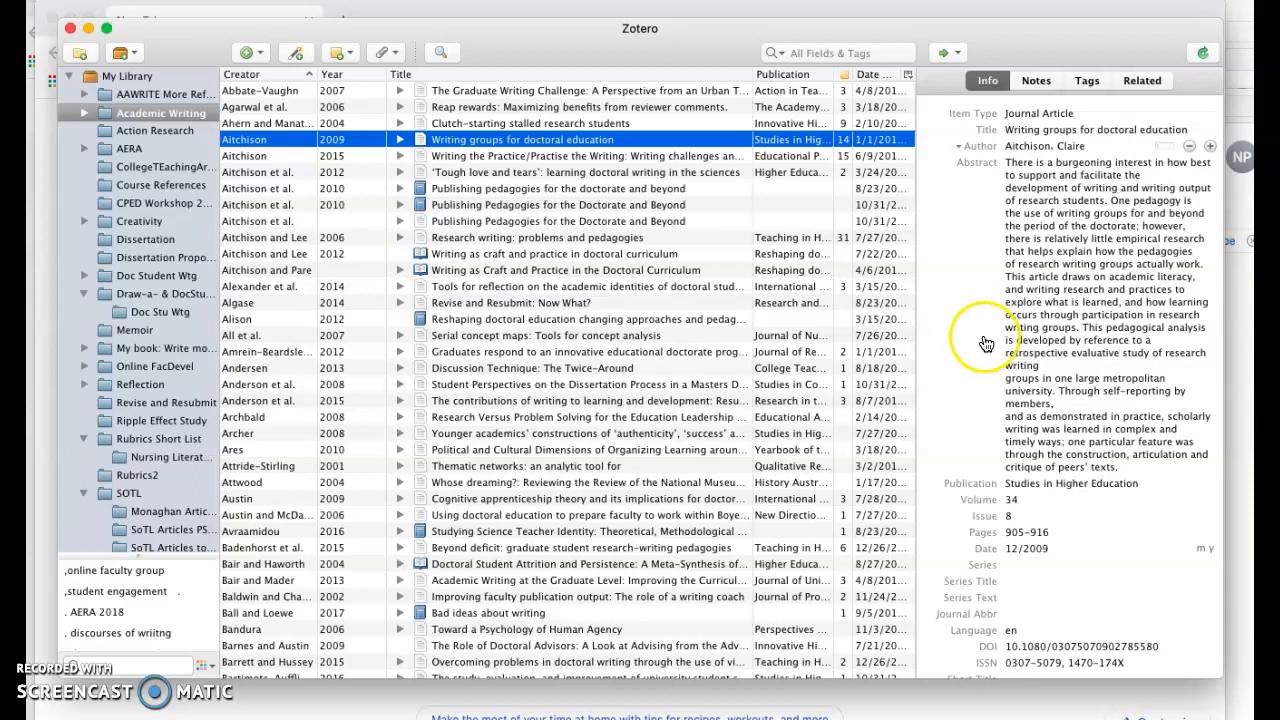
click(1035, 170)
key(super+a)
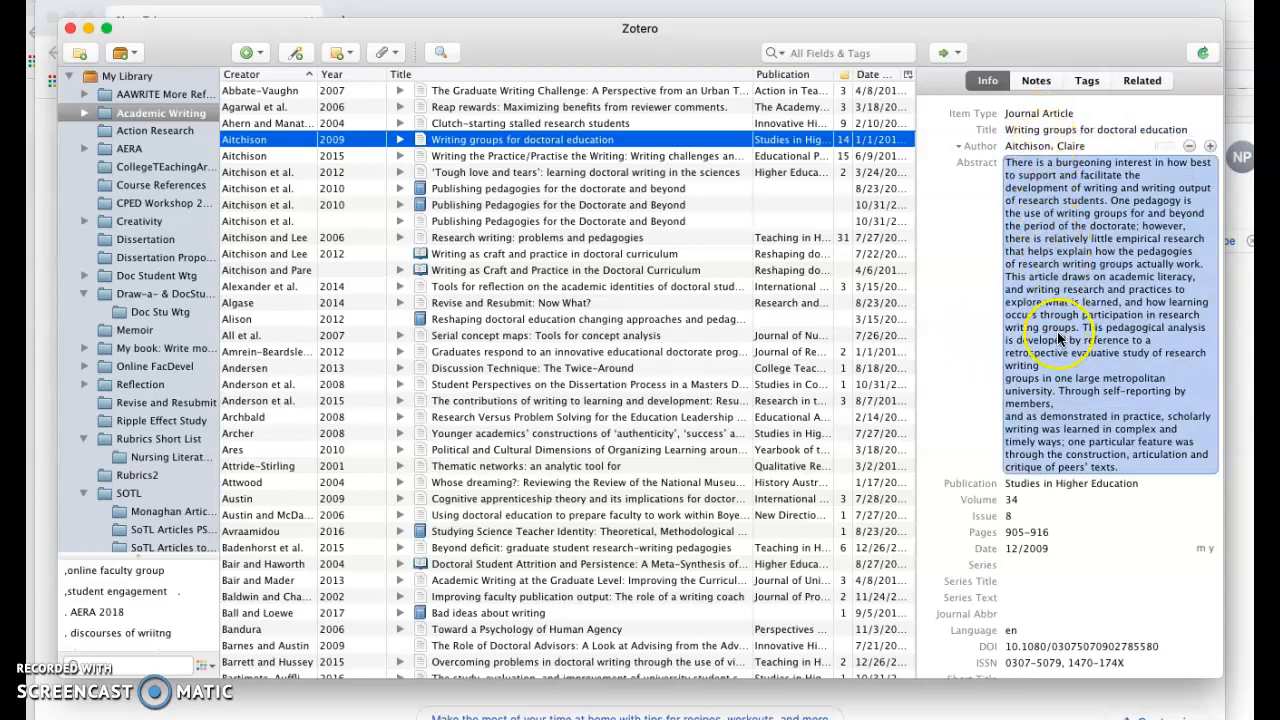
click(1065, 438)
key(super+a)
click(1047, 116)
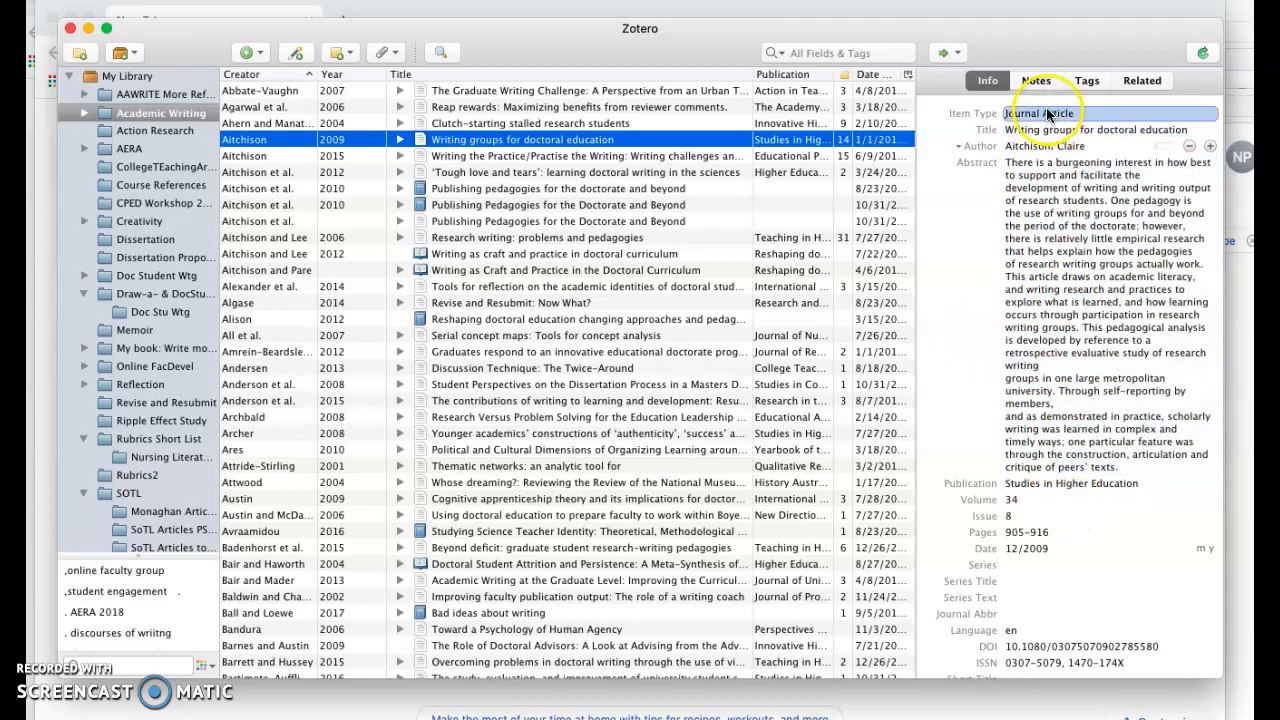
click(1050, 200)
click(1085, 486)
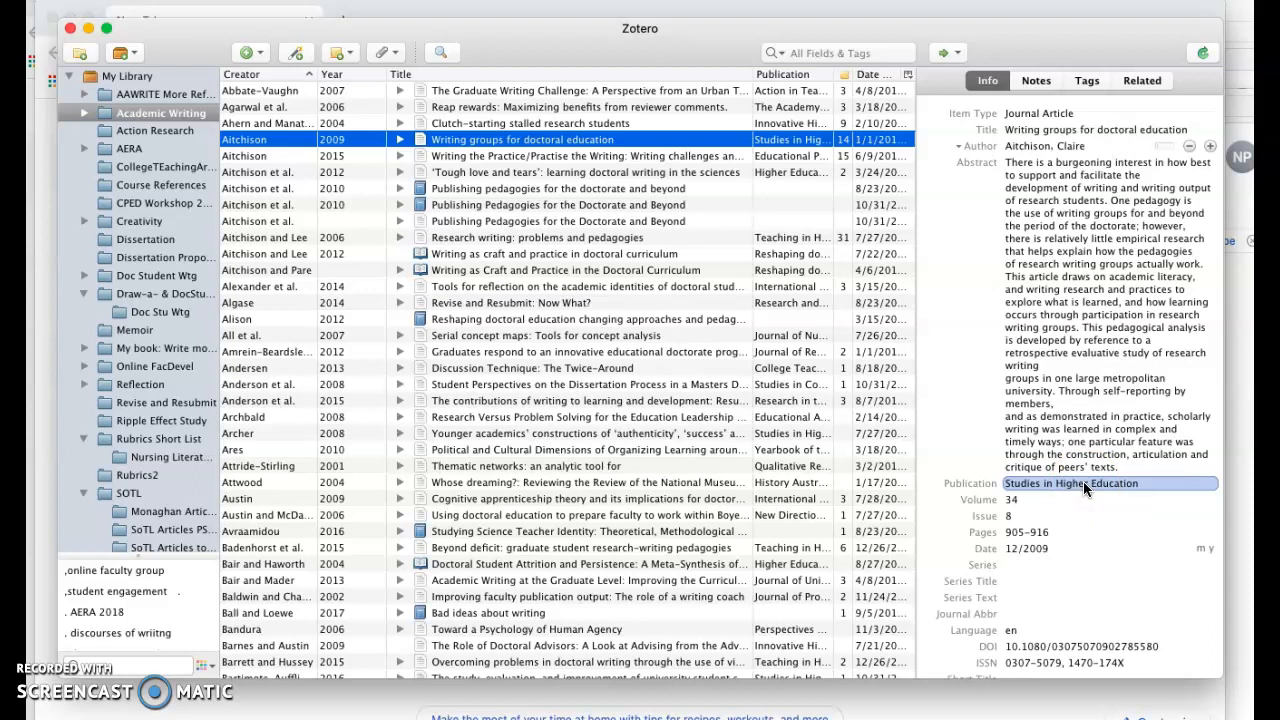
click(1083, 452)
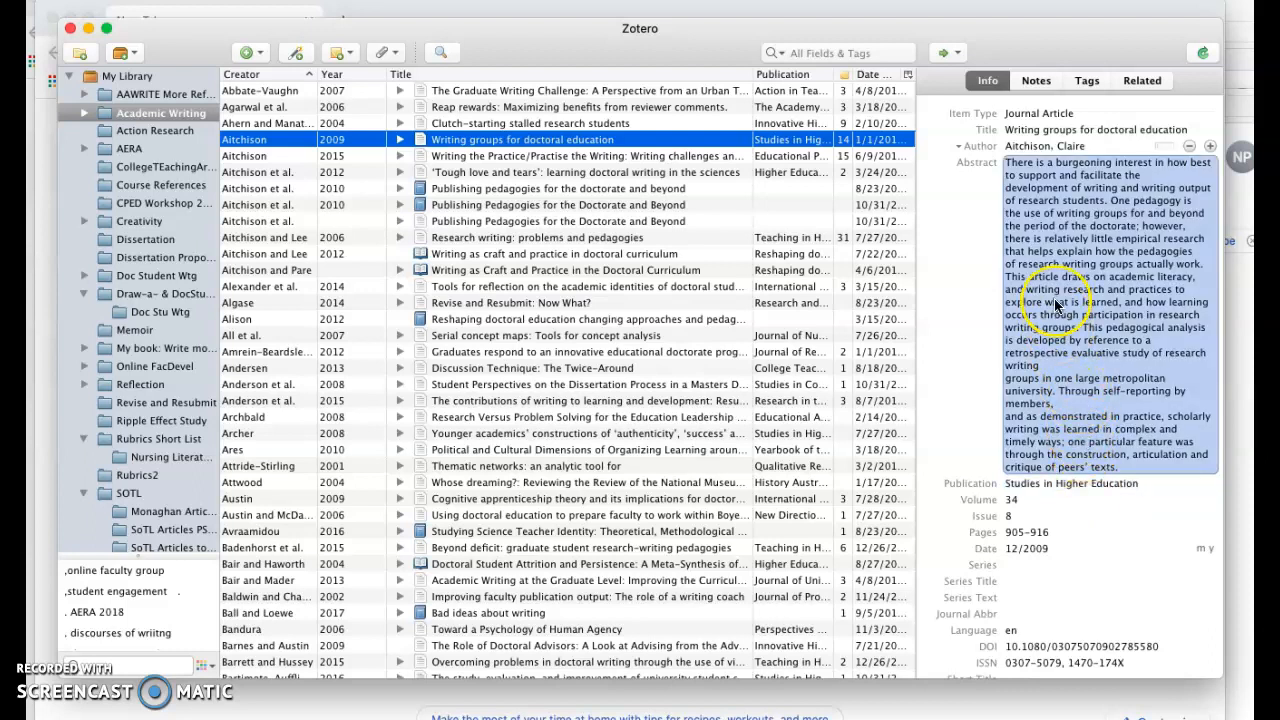
drag(1056, 305, 1052, 470)
click(1053, 472)
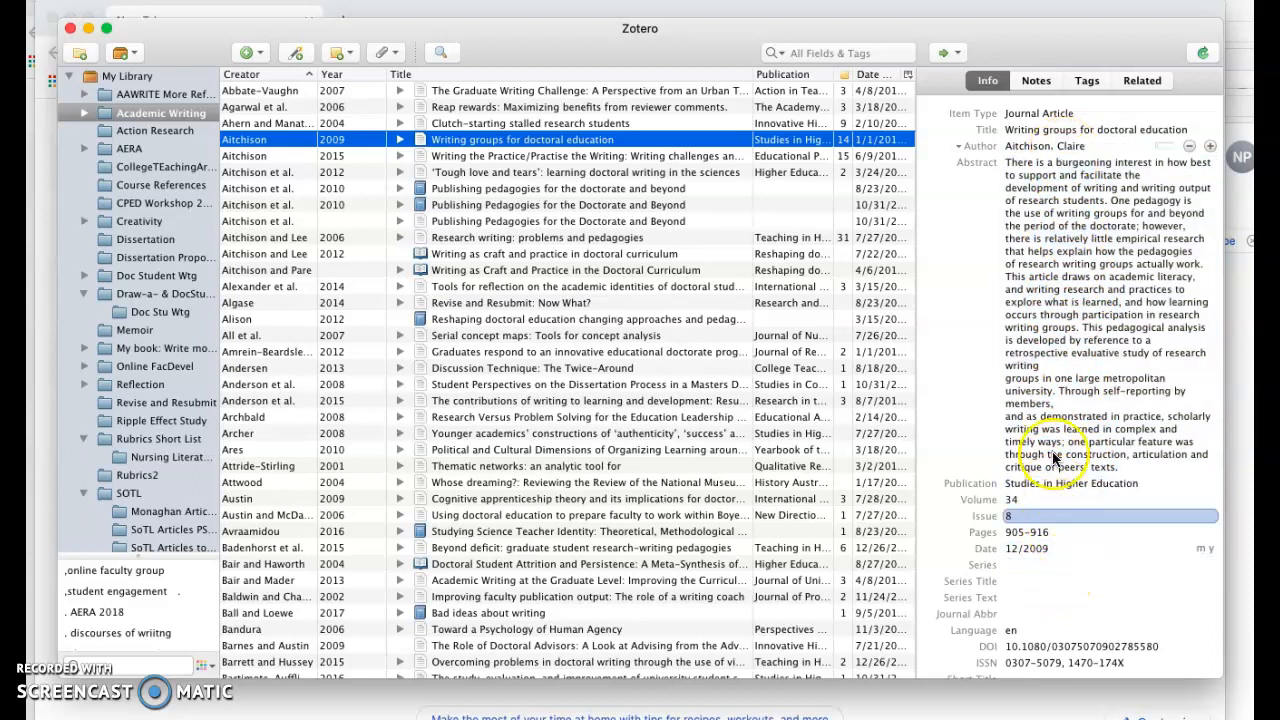
click(1055, 480)
click(1038, 98)
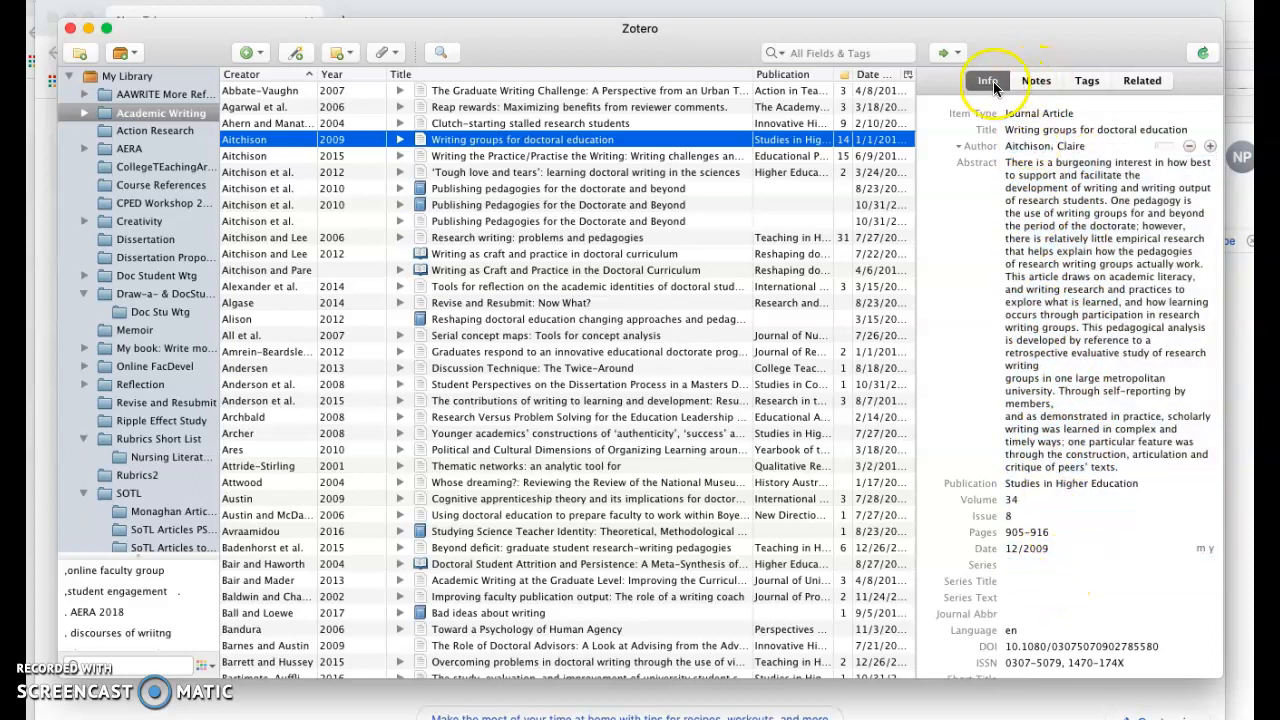
Open the article's notes list and review its notes
click(1035, 80)
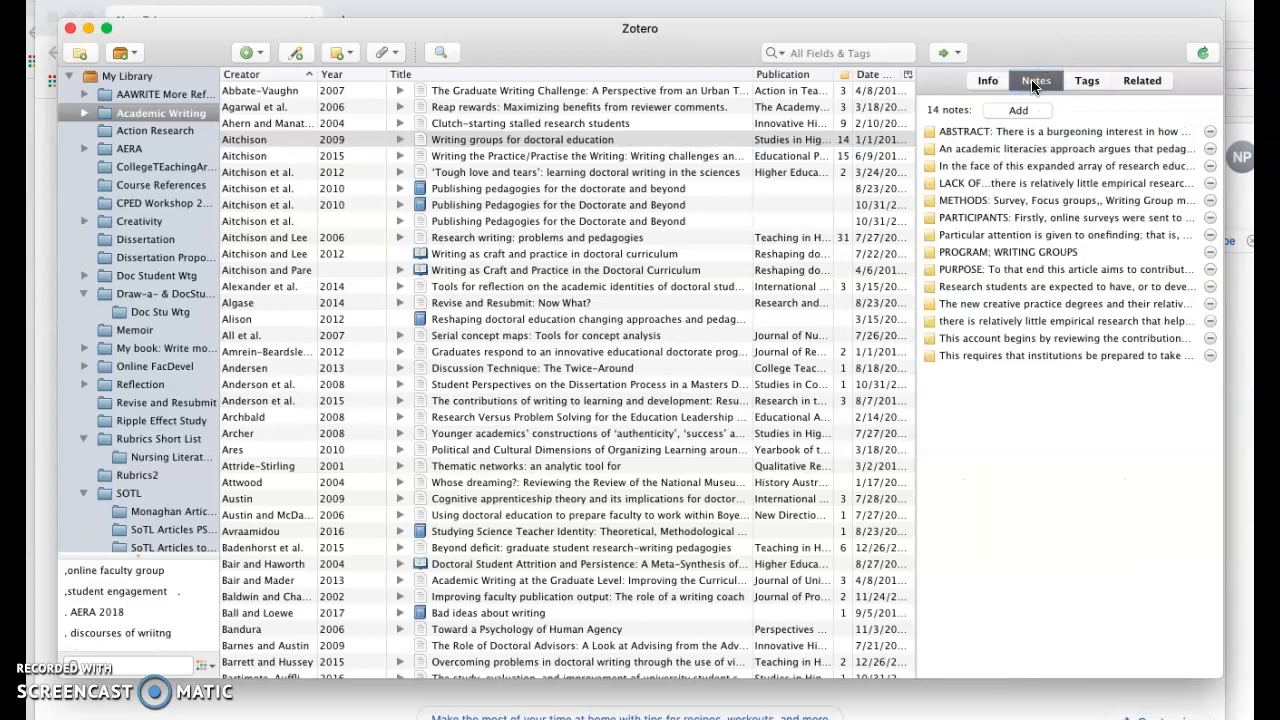
click(1007, 137)
drag(1007, 137, 1037, 353)
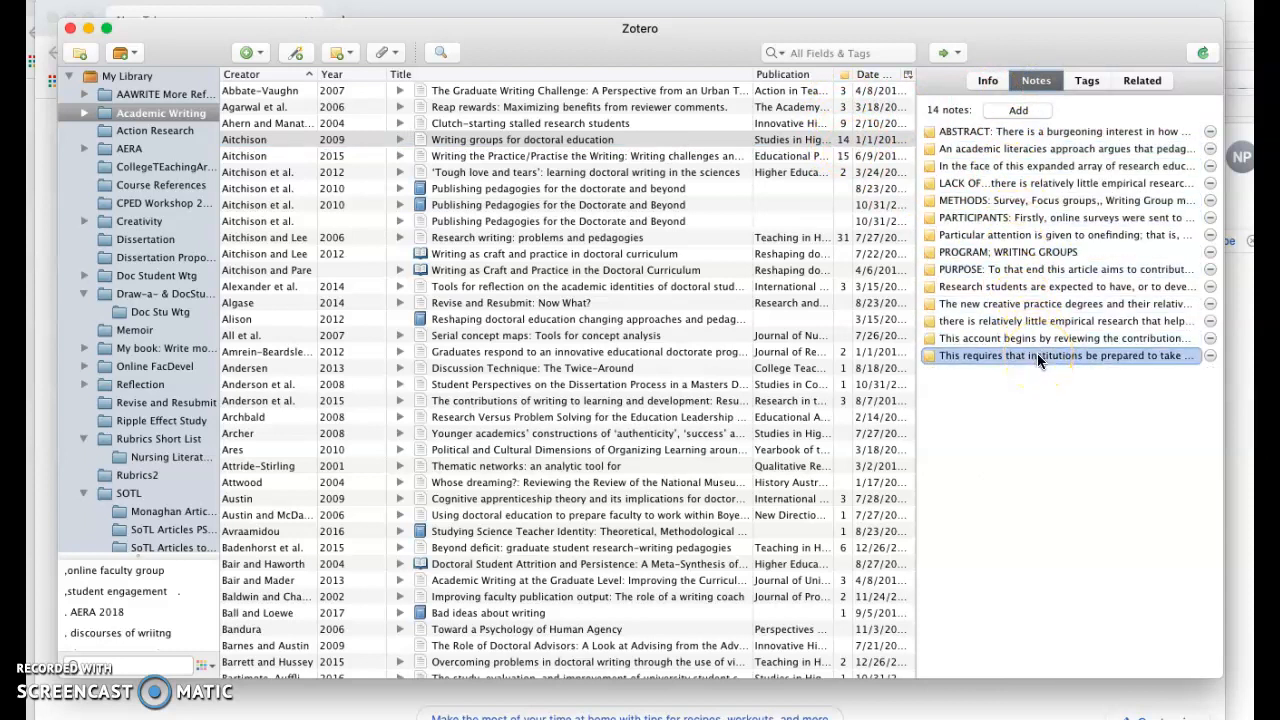
drag(1040, 301, 1064, 150)
View the article's tags and then its related items
click(1090, 78)
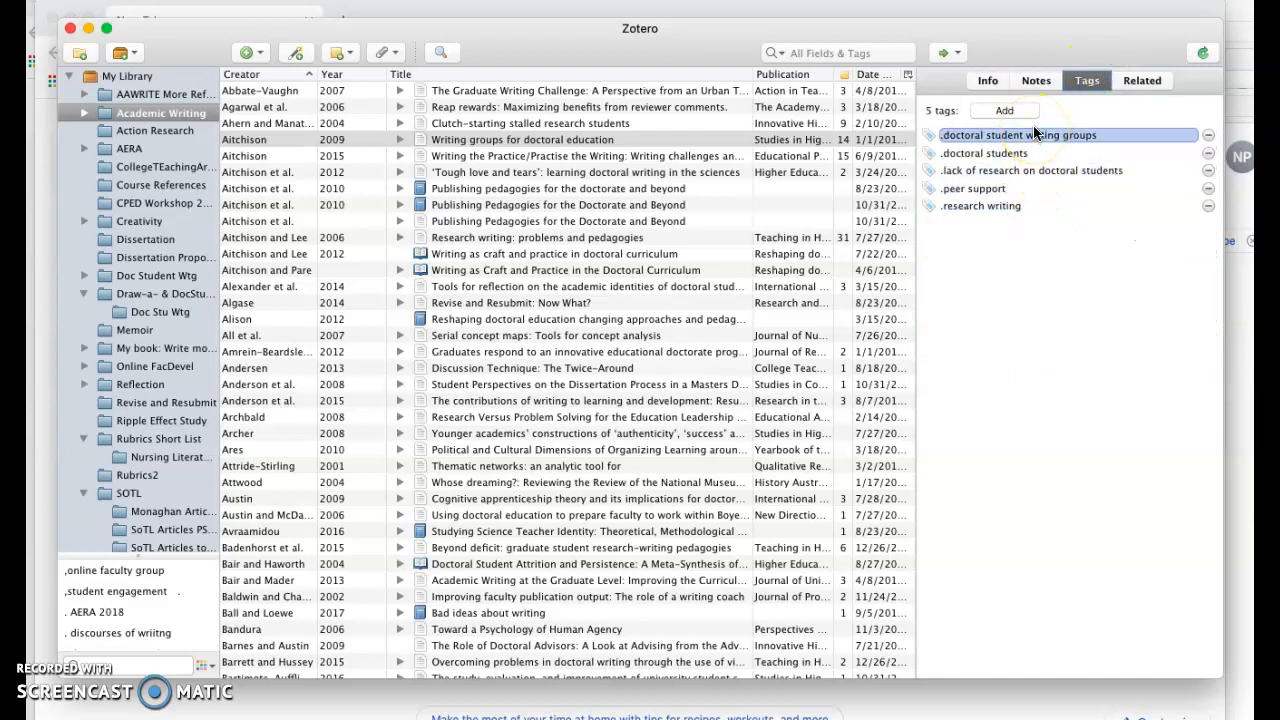
click(817, 56)
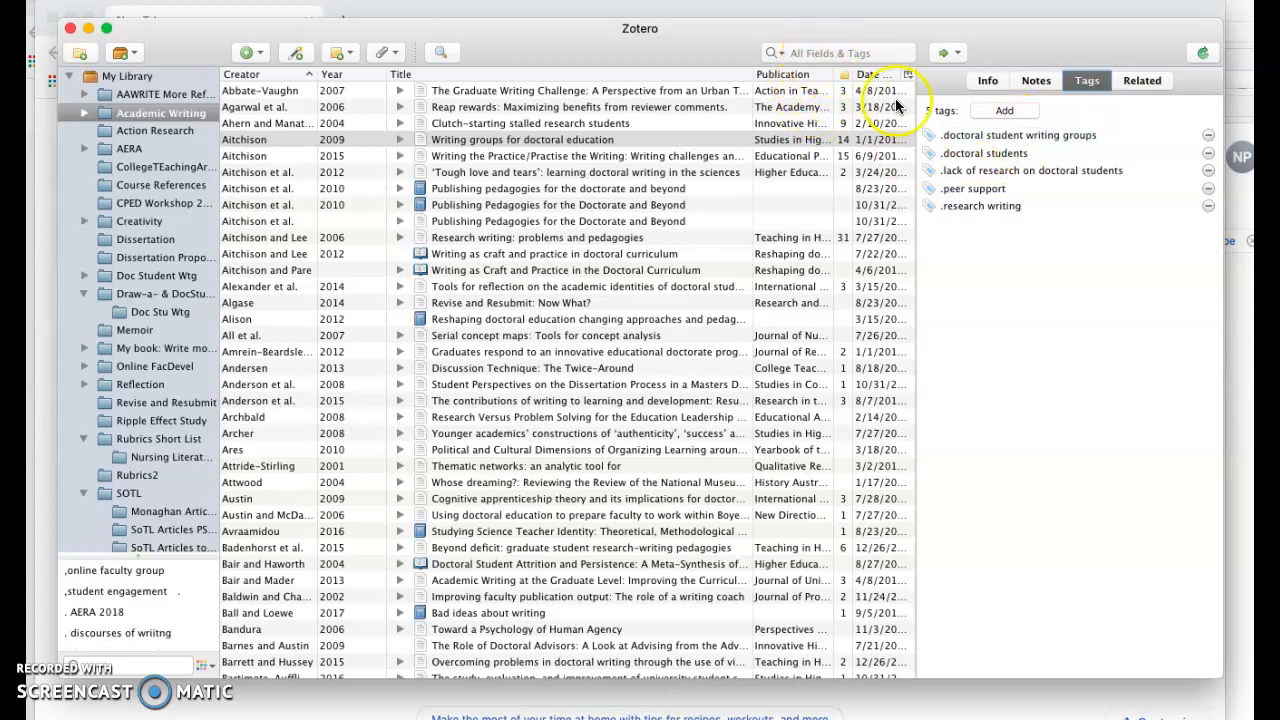
click(971, 161)
click(940, 155)
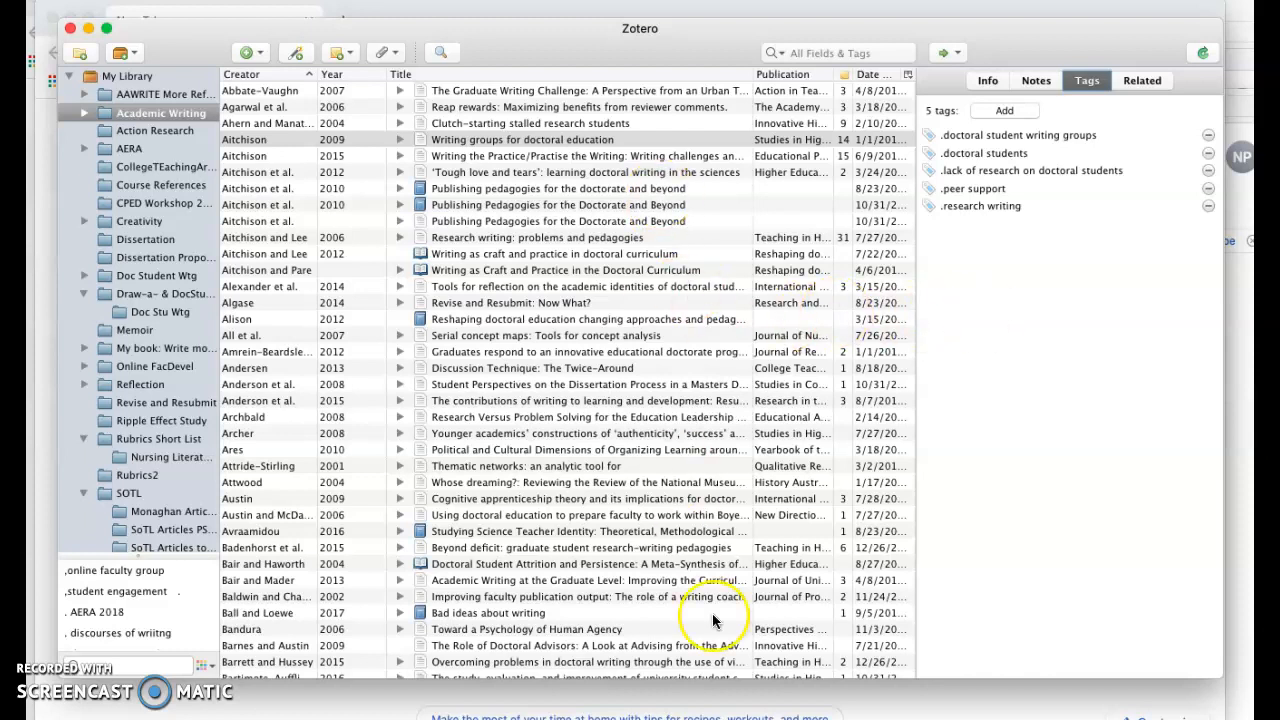
click(1122, 140)
click(1142, 84)
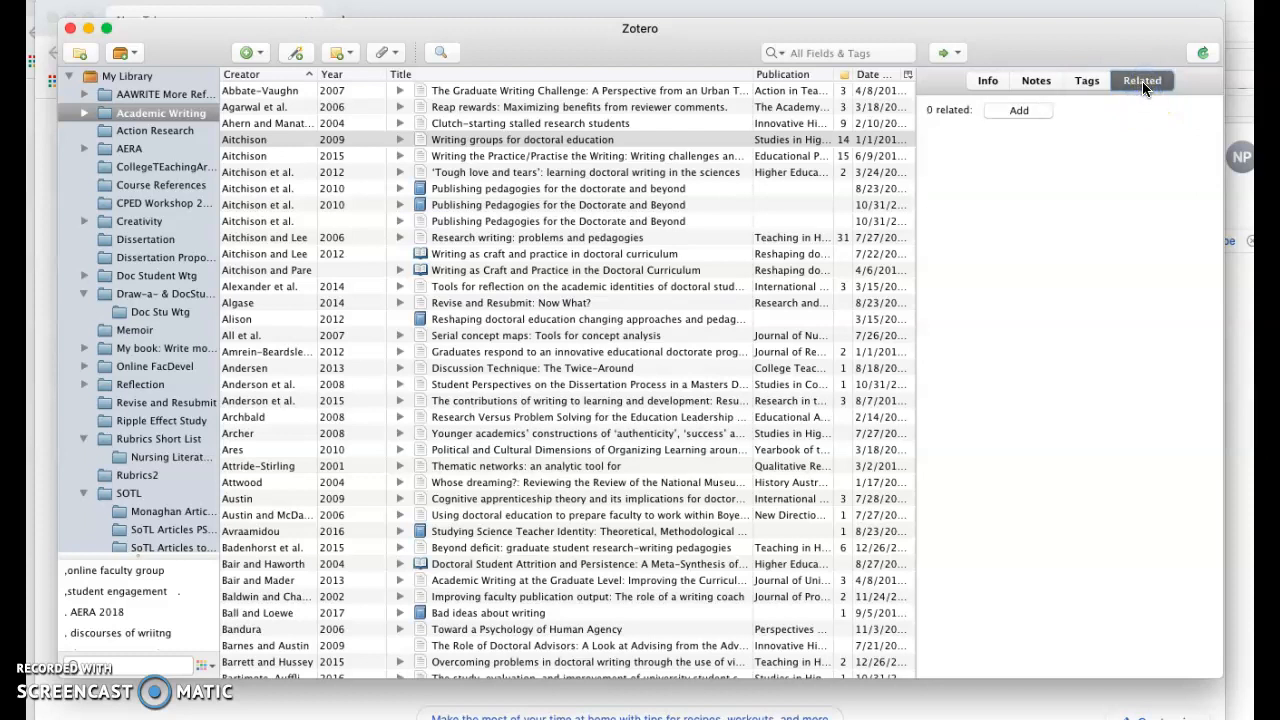
click(1020, 113)
click(1021, 111)
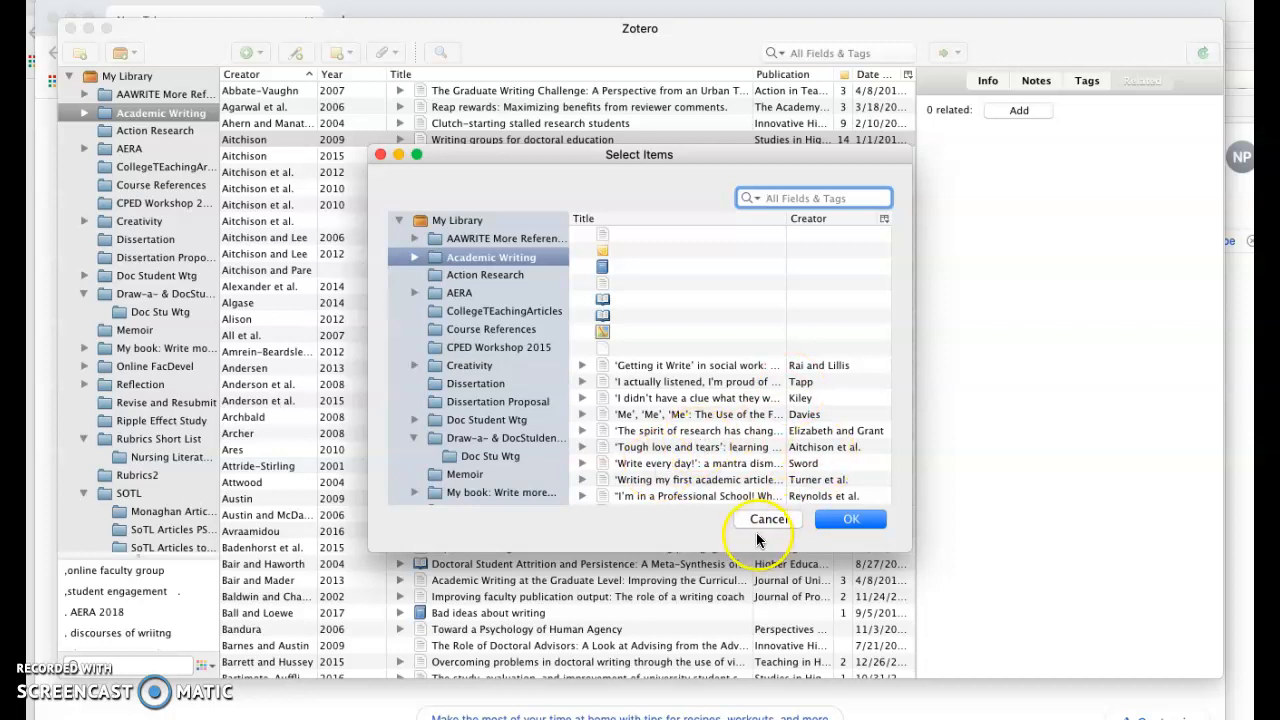
click(769, 519)
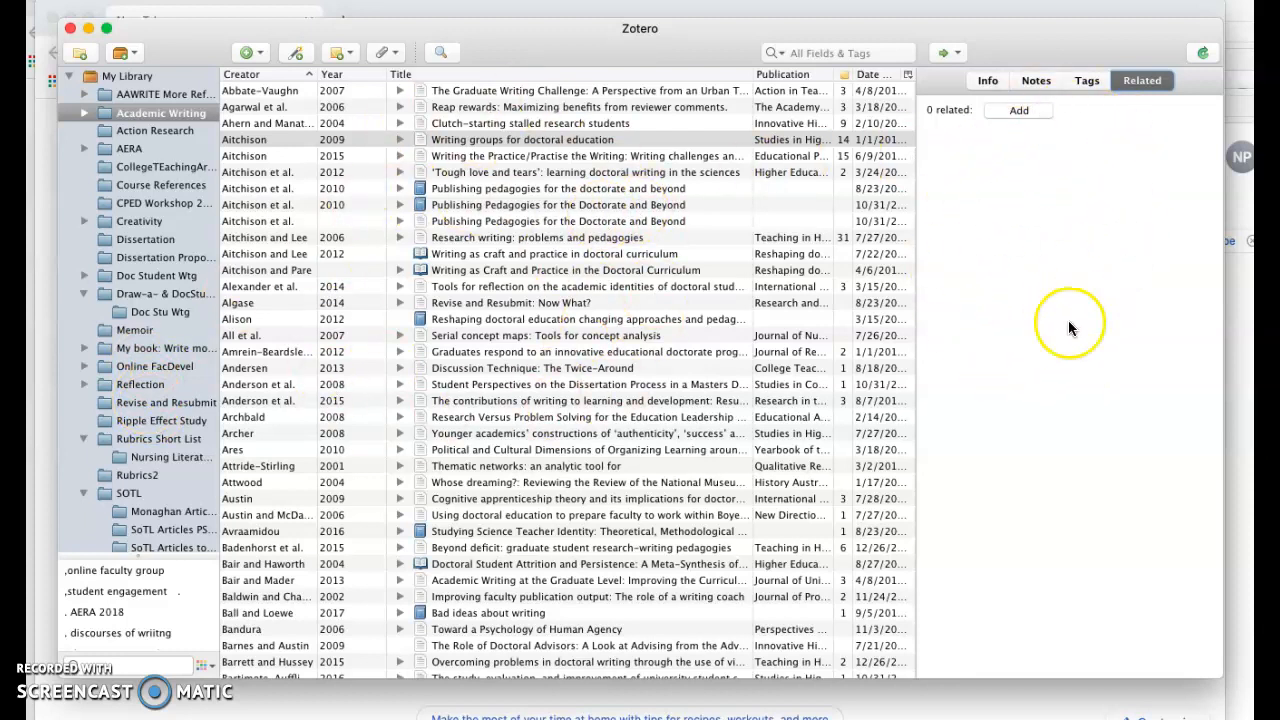
Expand the article in the item list to show its child notes and PDF, then return to its Info view
click(399, 139)
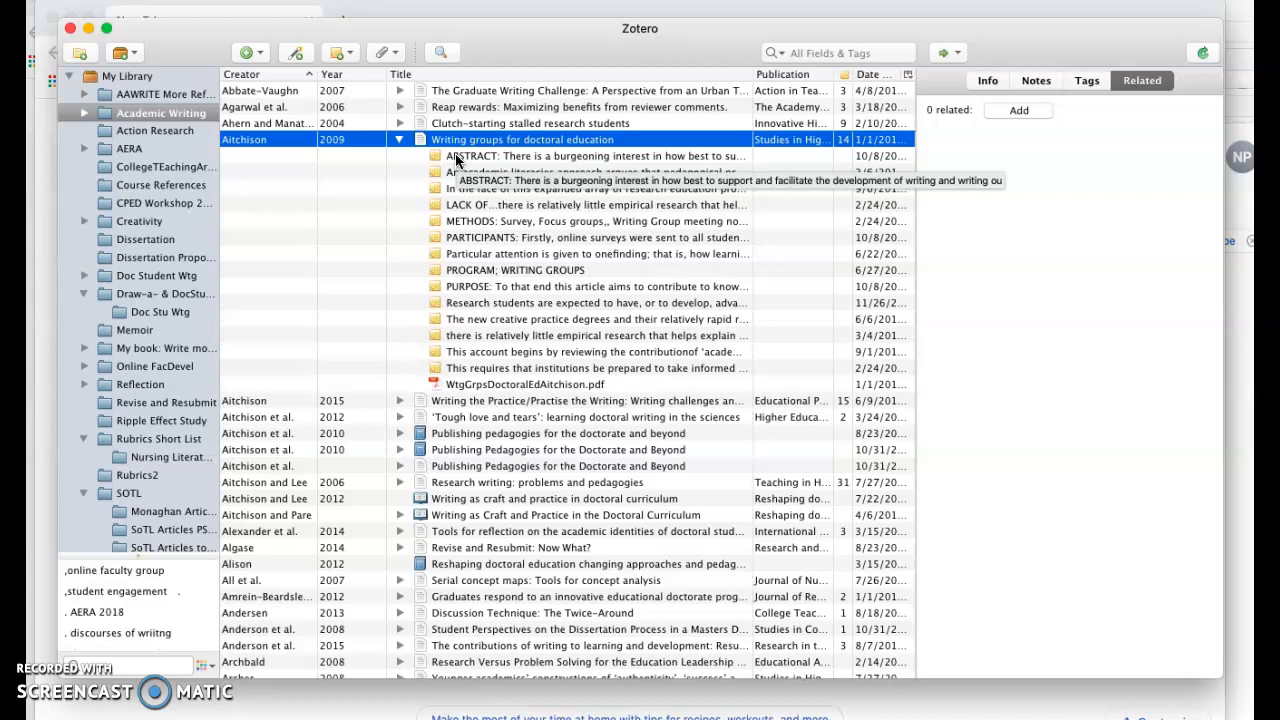
click(490, 145)
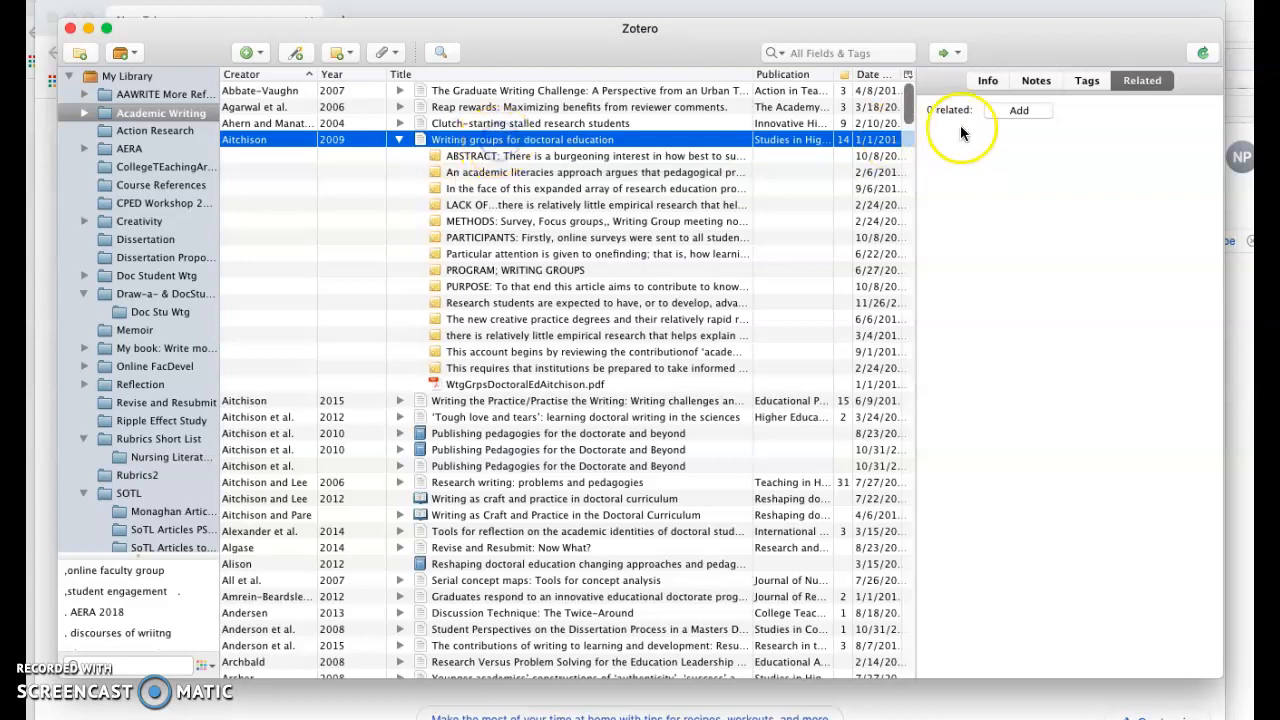
click(989, 82)
click(1044, 201)
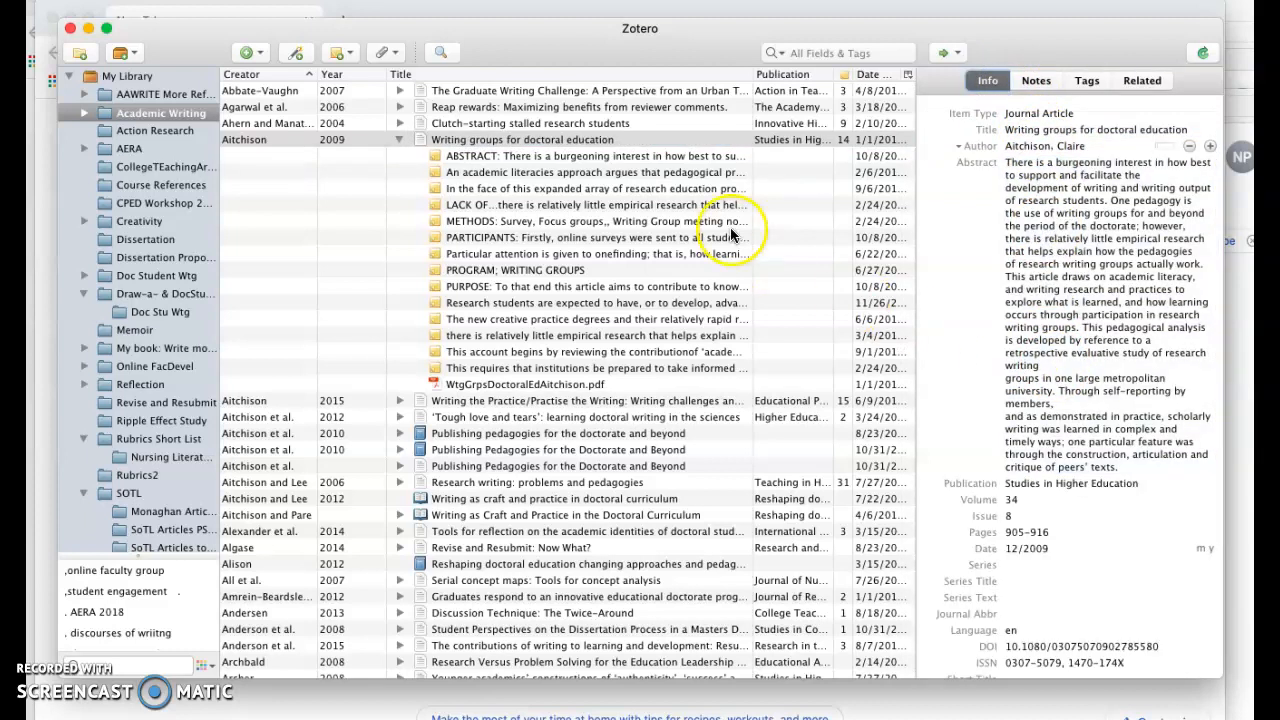
Open the article's ABSTRACT note in the note editor and view the note's tags
click(655, 160)
click(957, 337)
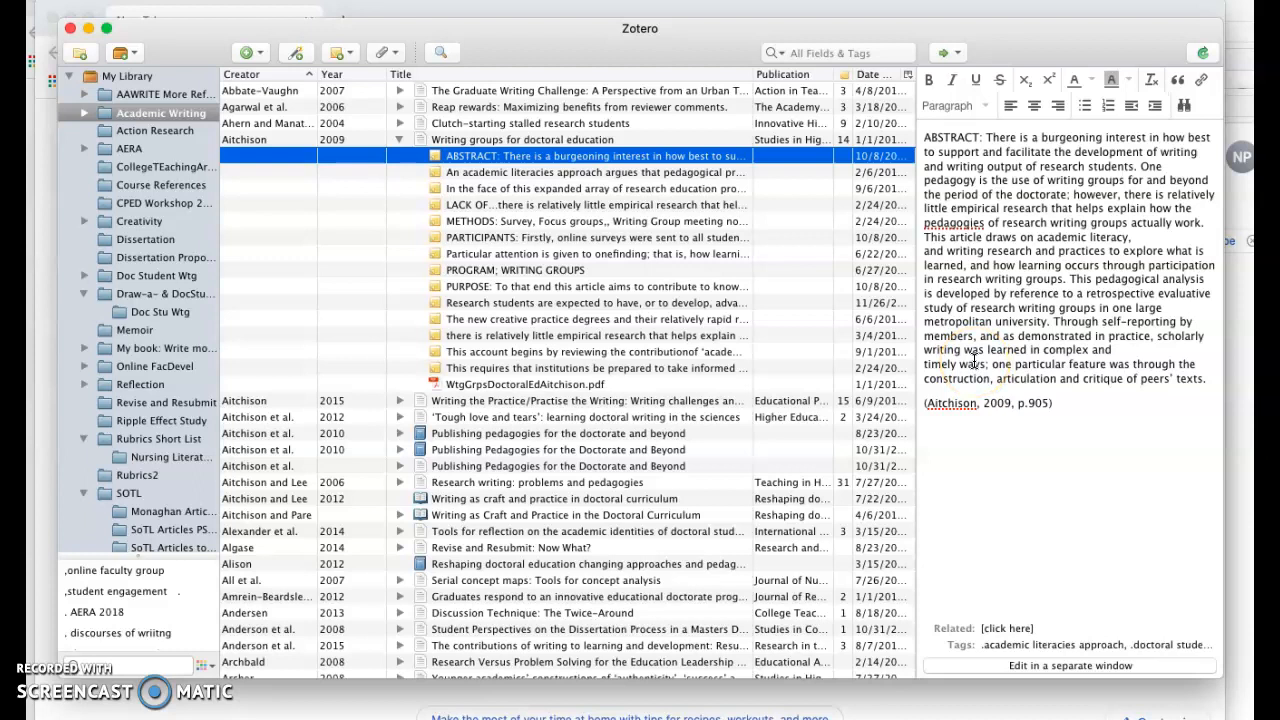
click(940, 430)
click(1028, 645)
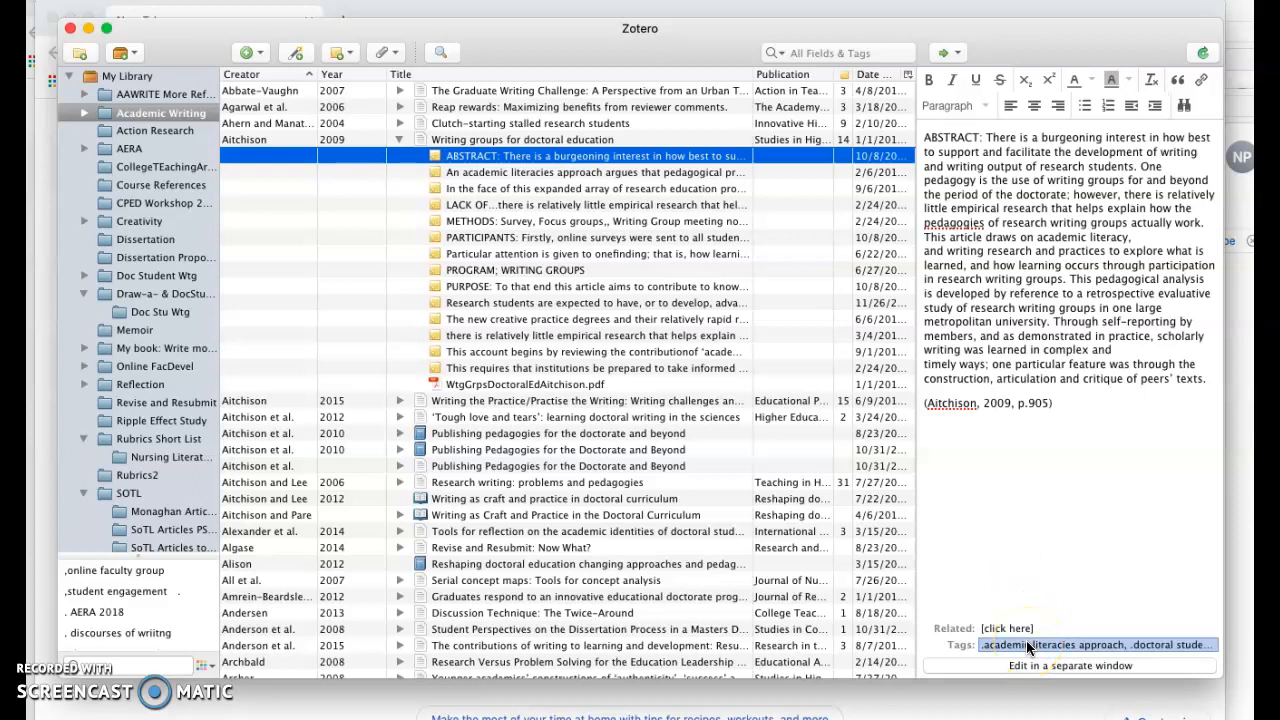
click(1028, 645)
click(1003, 690)
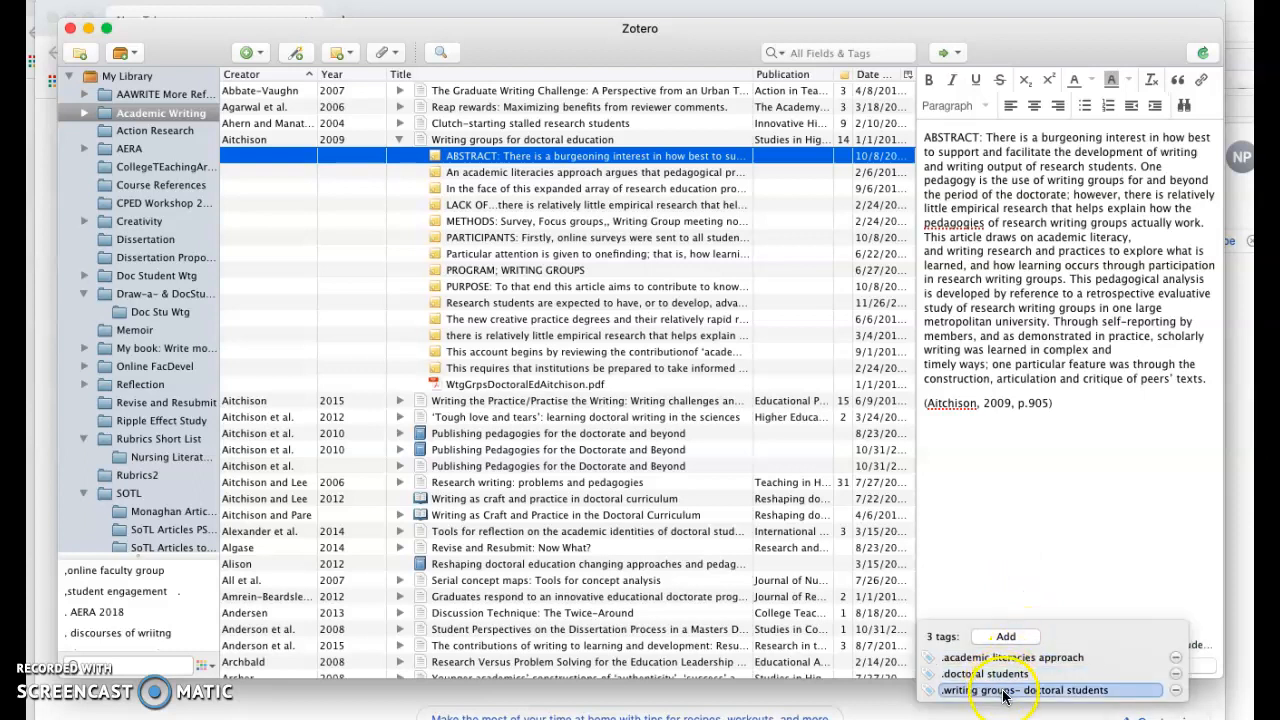
click(1014, 659)
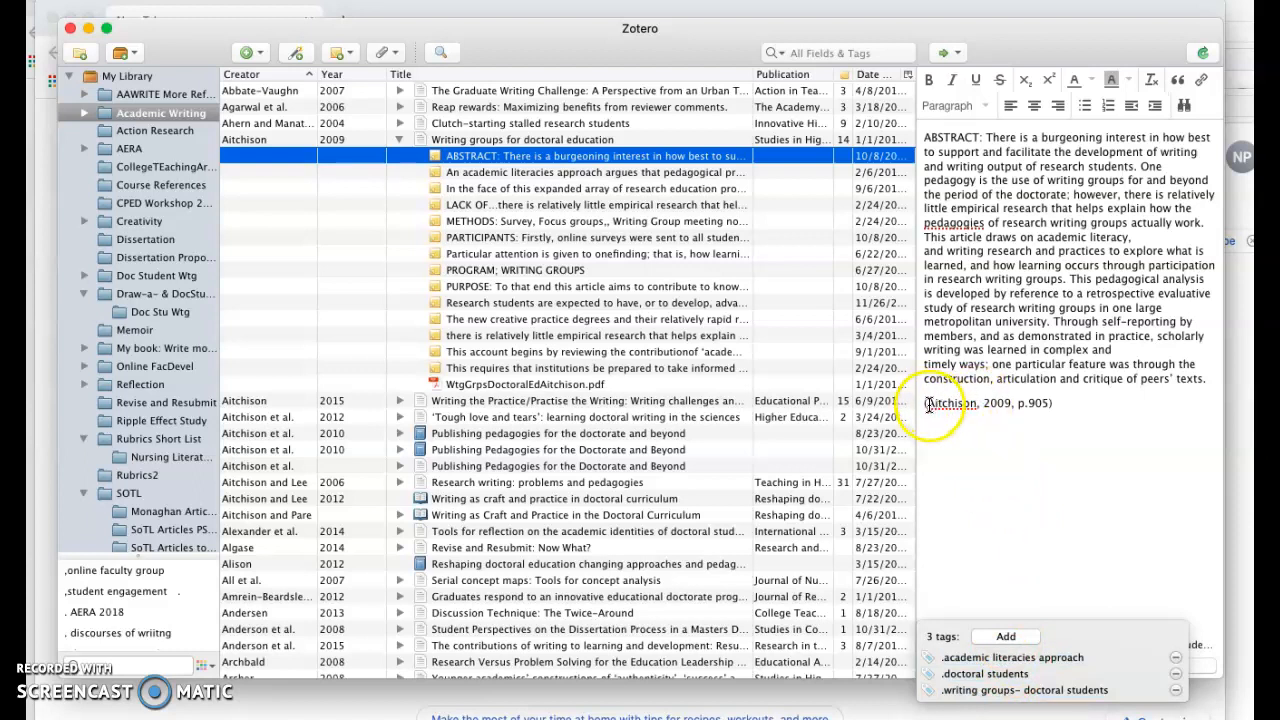
click(1051, 405)
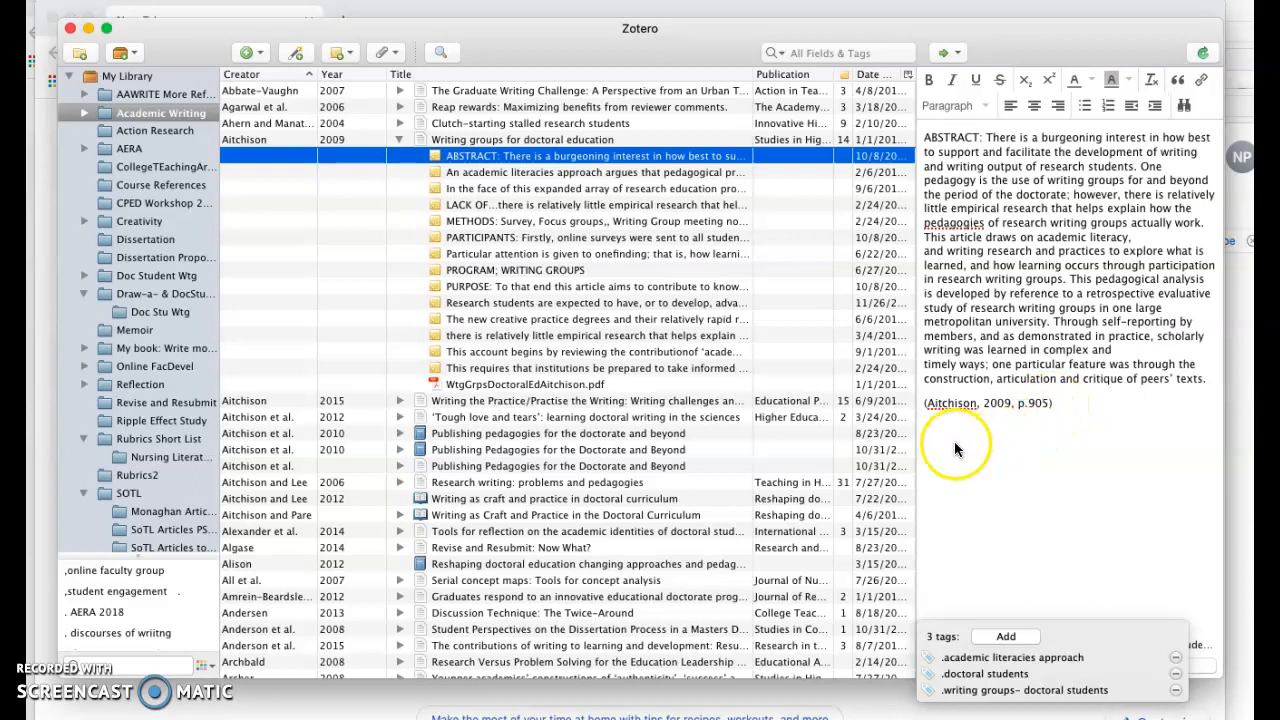
Select the article, collapse its child items, and open the item list's column options
click(567, 141)
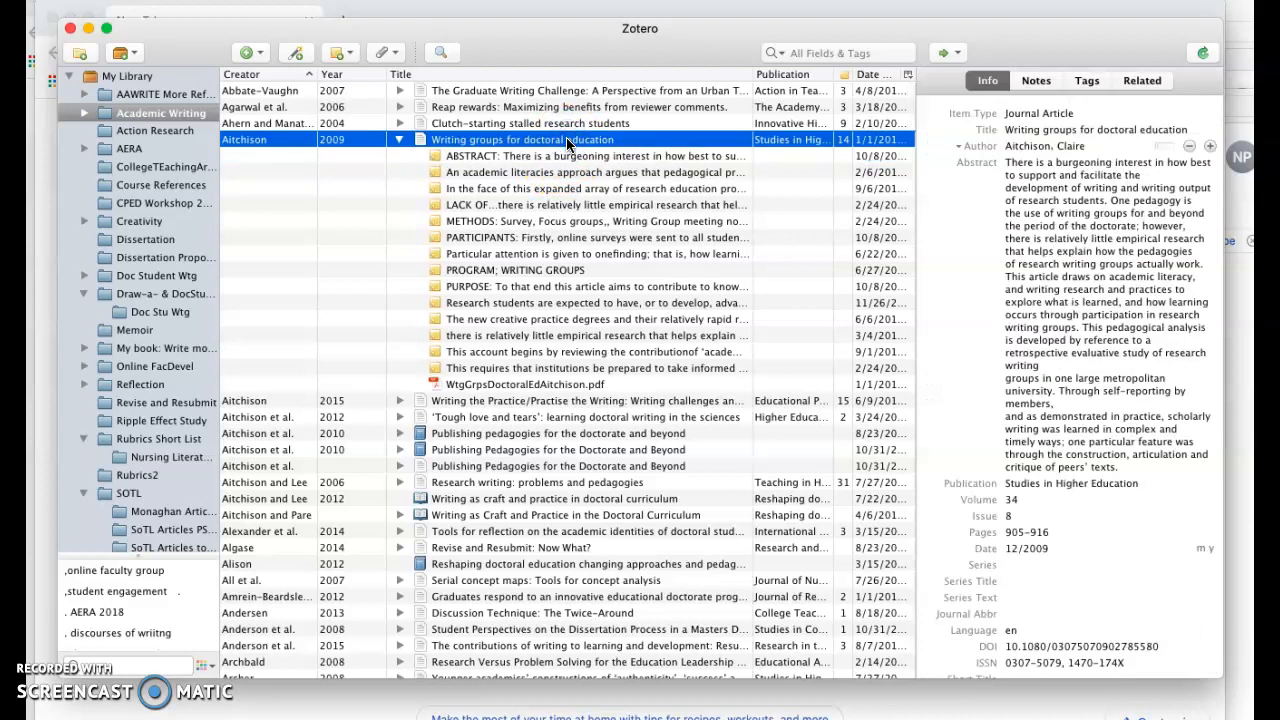
click(399, 142)
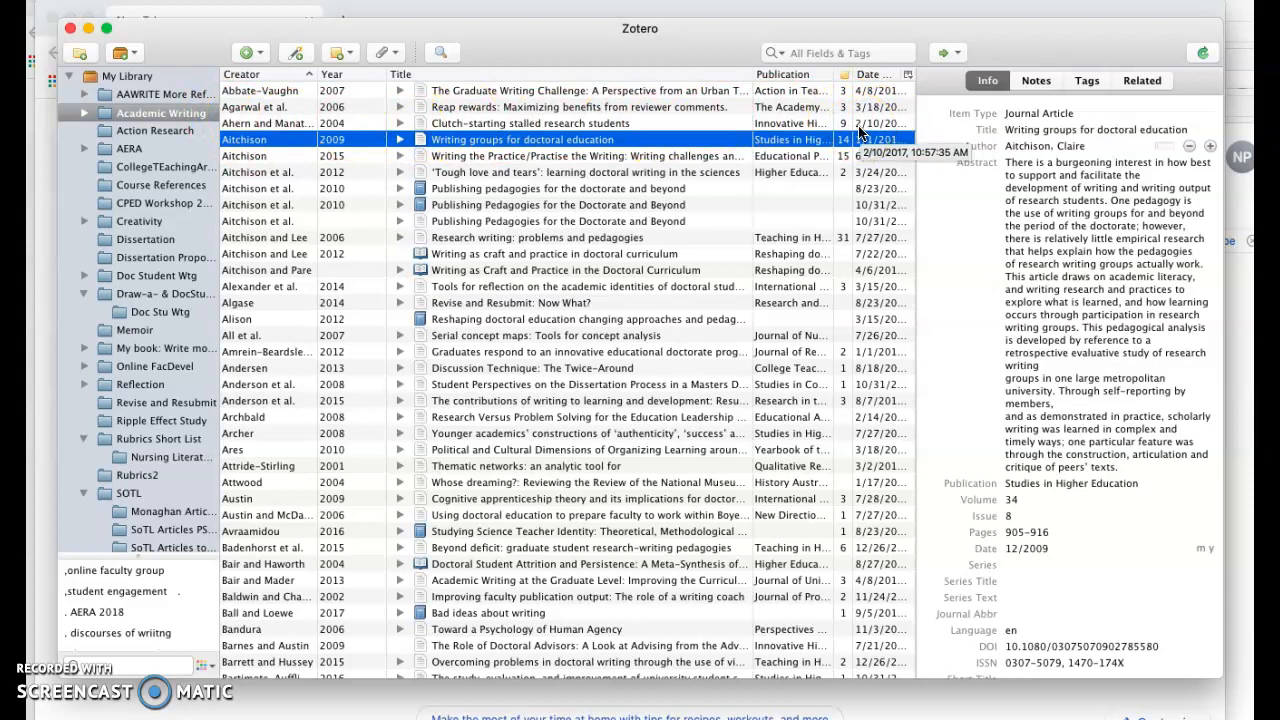
click(908, 78)
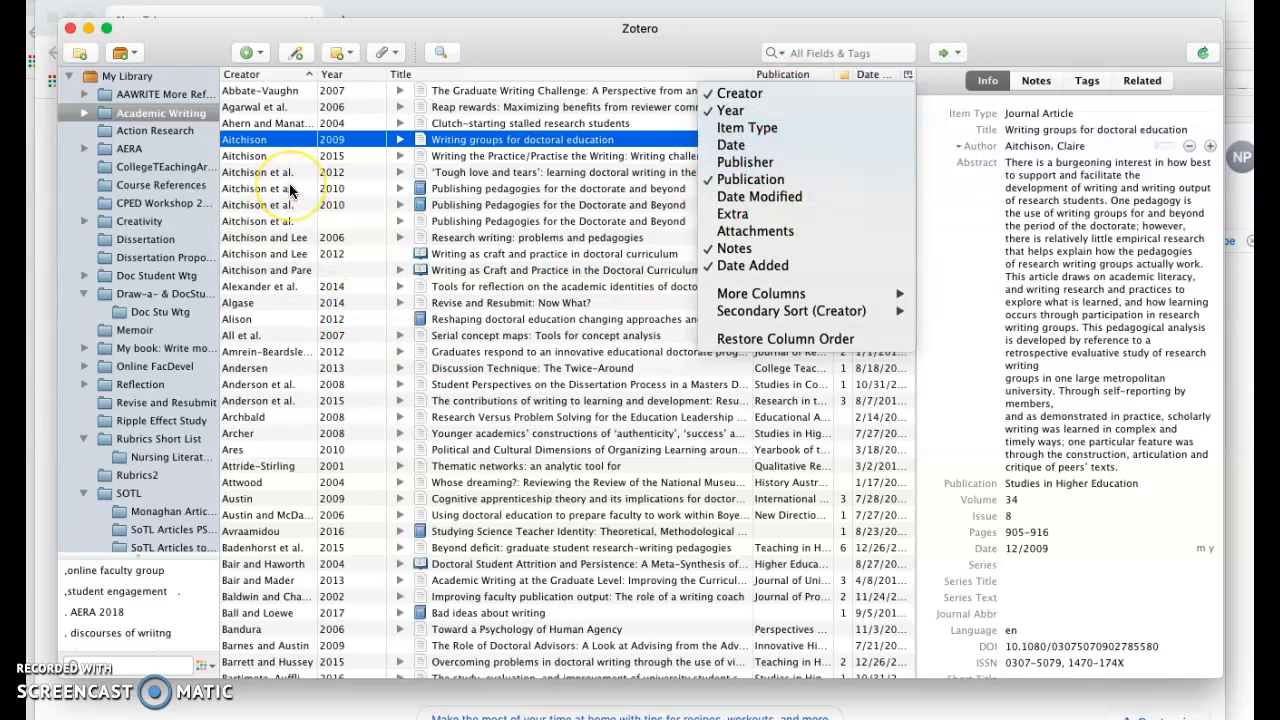
click(584, 325)
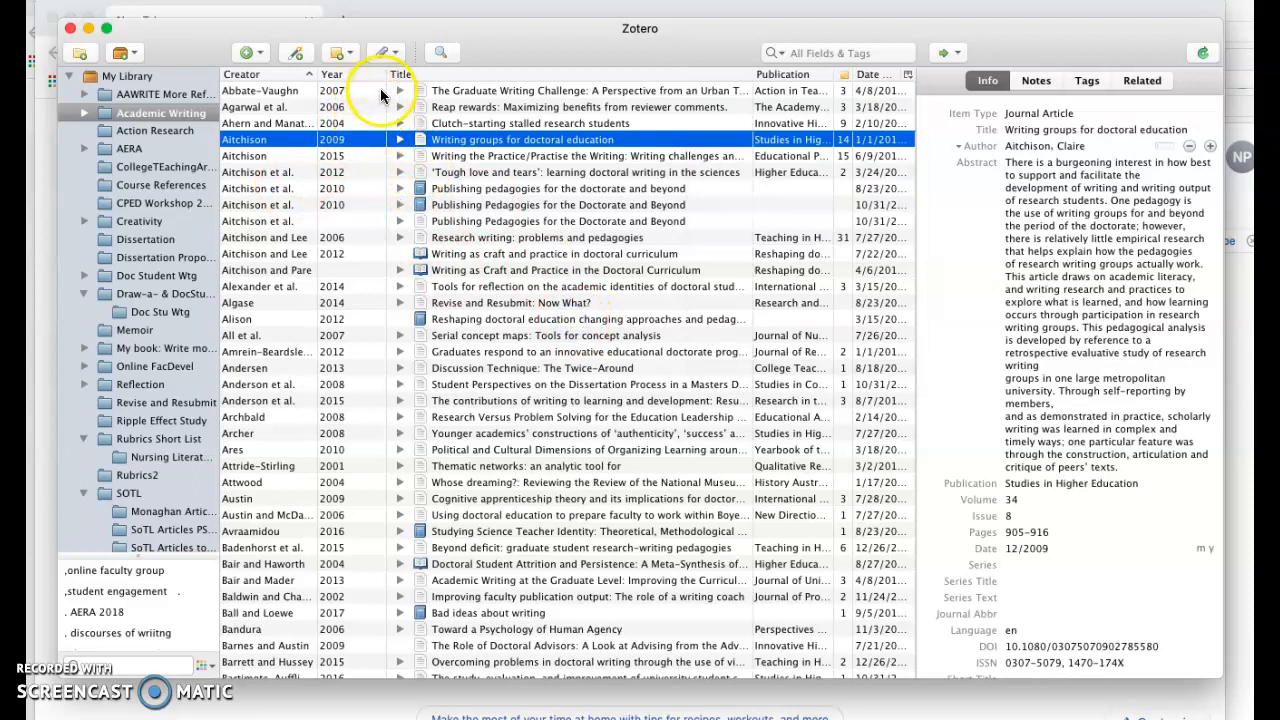
Resize the Title and Publication columns in the item list
drag(386, 74, 356, 74)
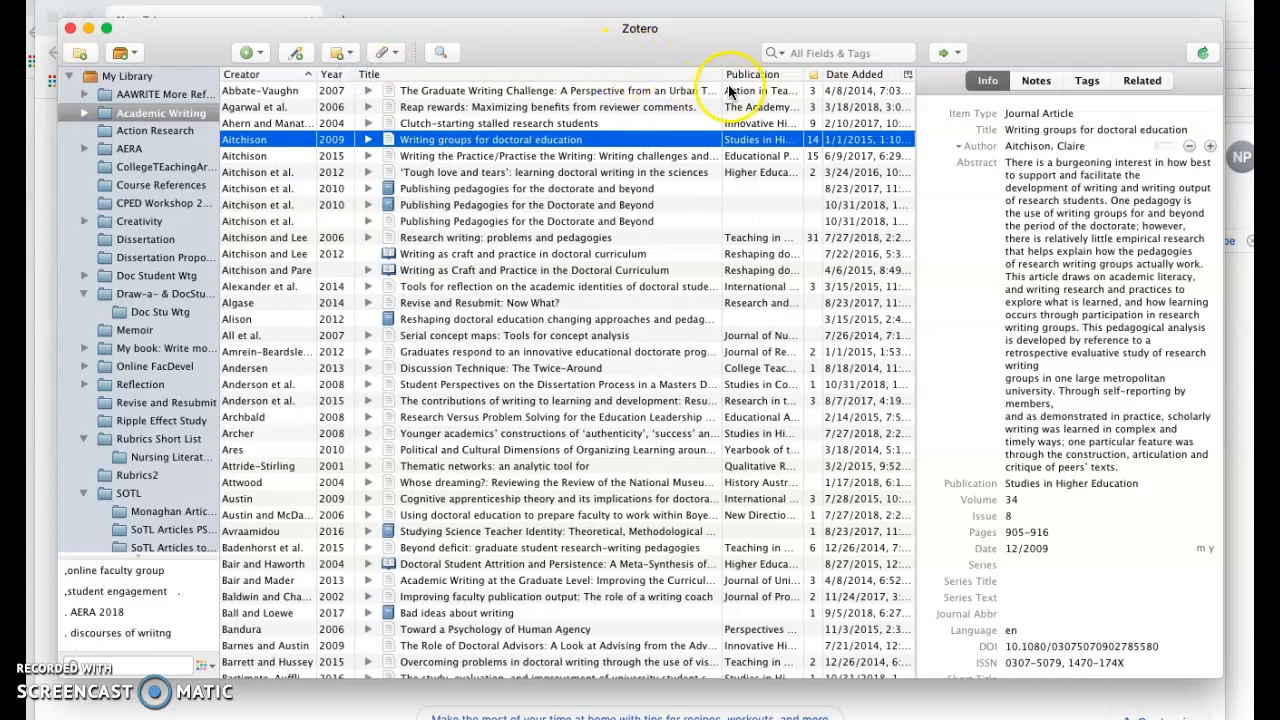
drag(722, 75, 676, 77)
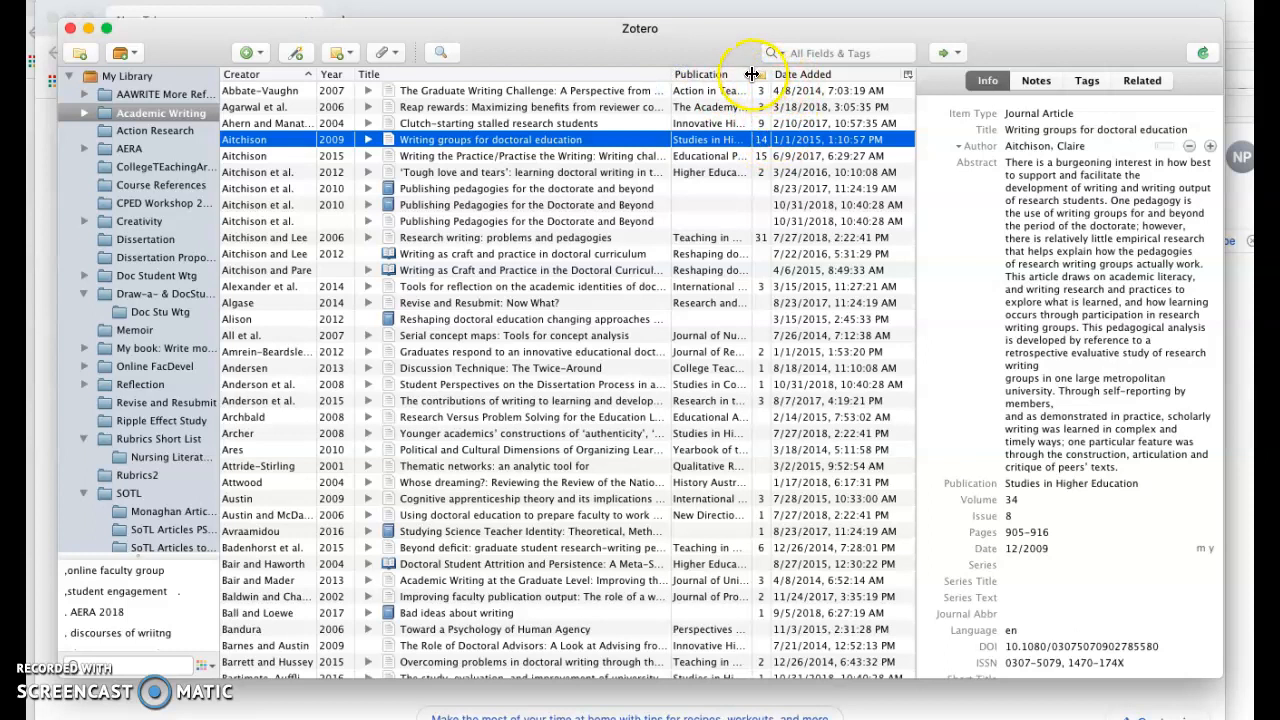
drag(754, 74, 801, 73)
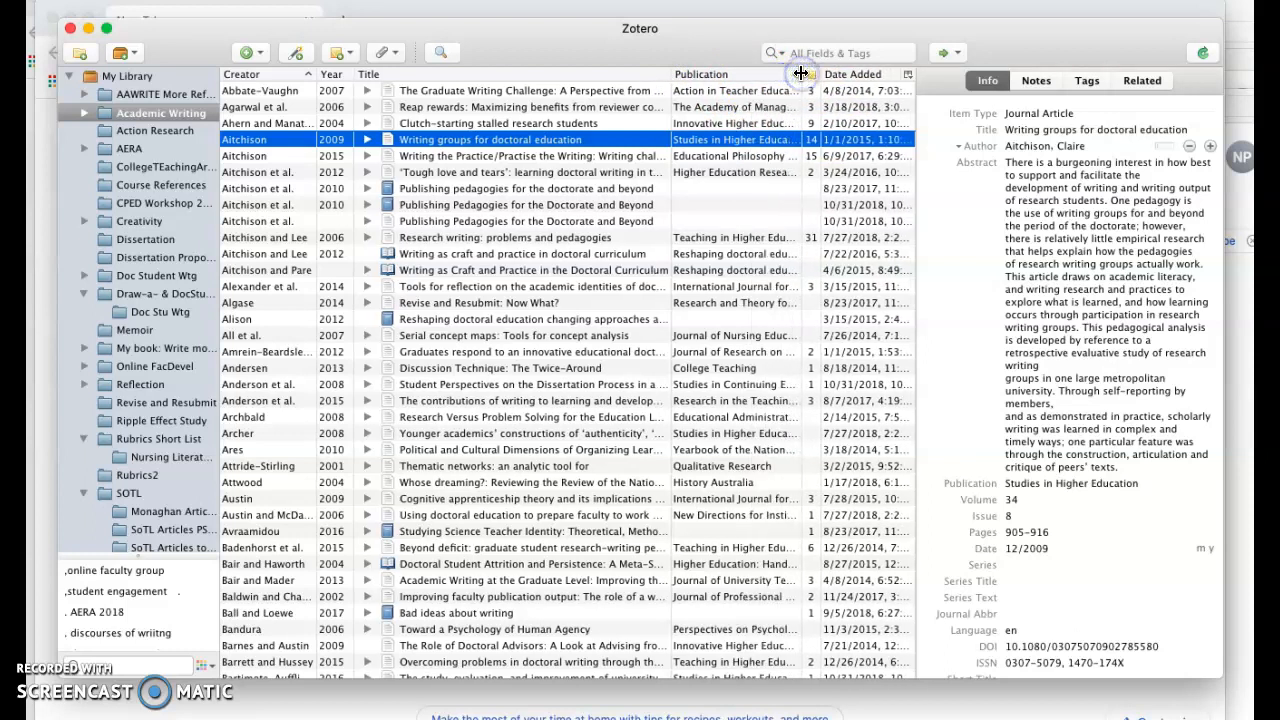
Sort the item list by Date Added, ascending and then descending
click(855, 78)
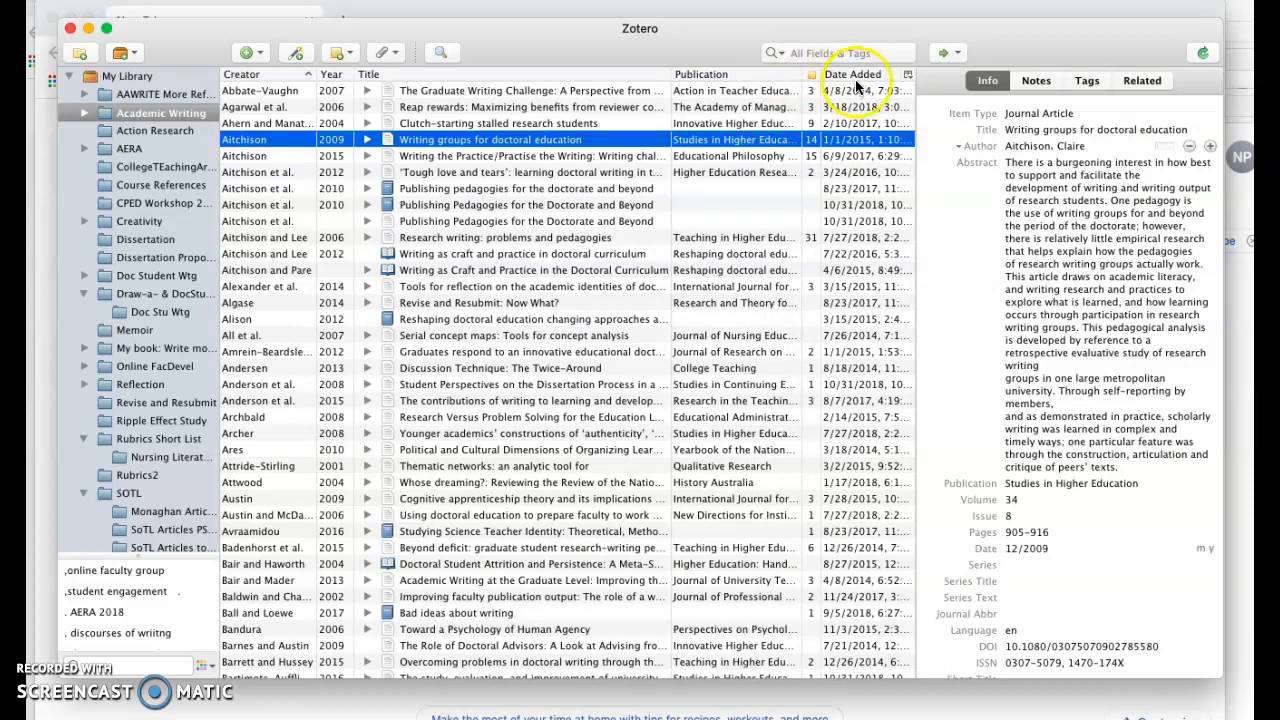
click(859, 74)
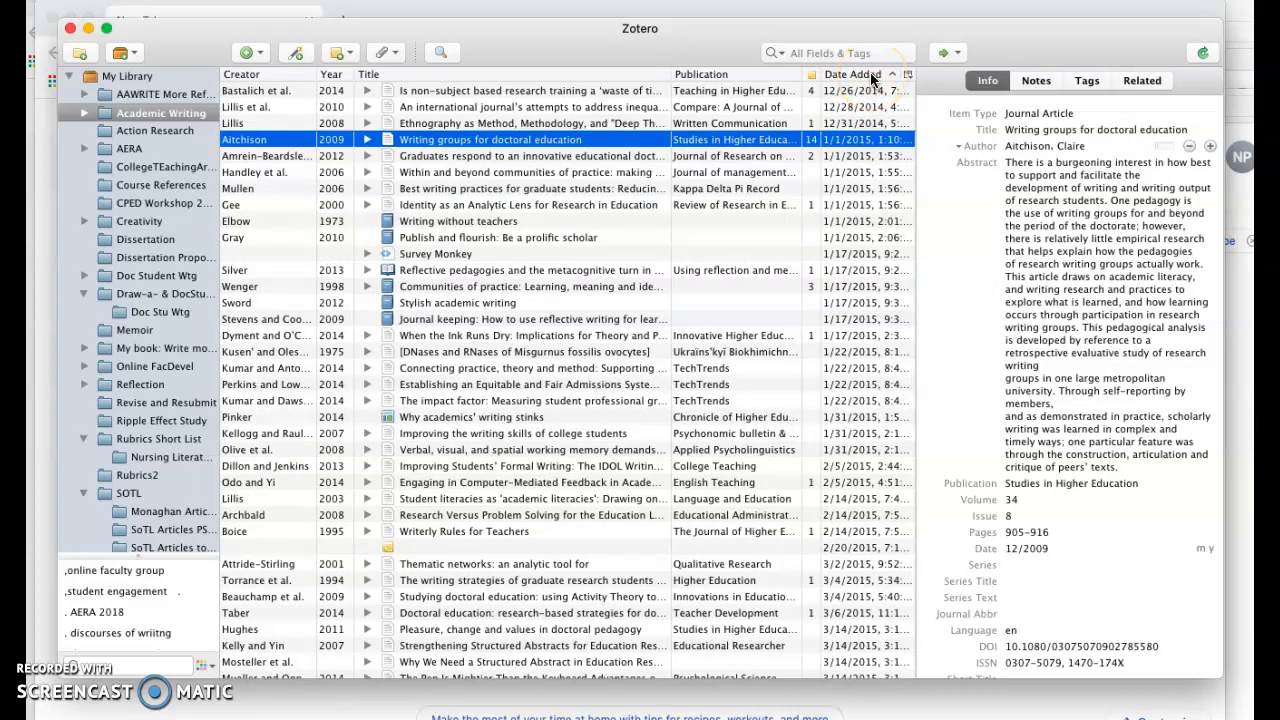
click(870, 72)
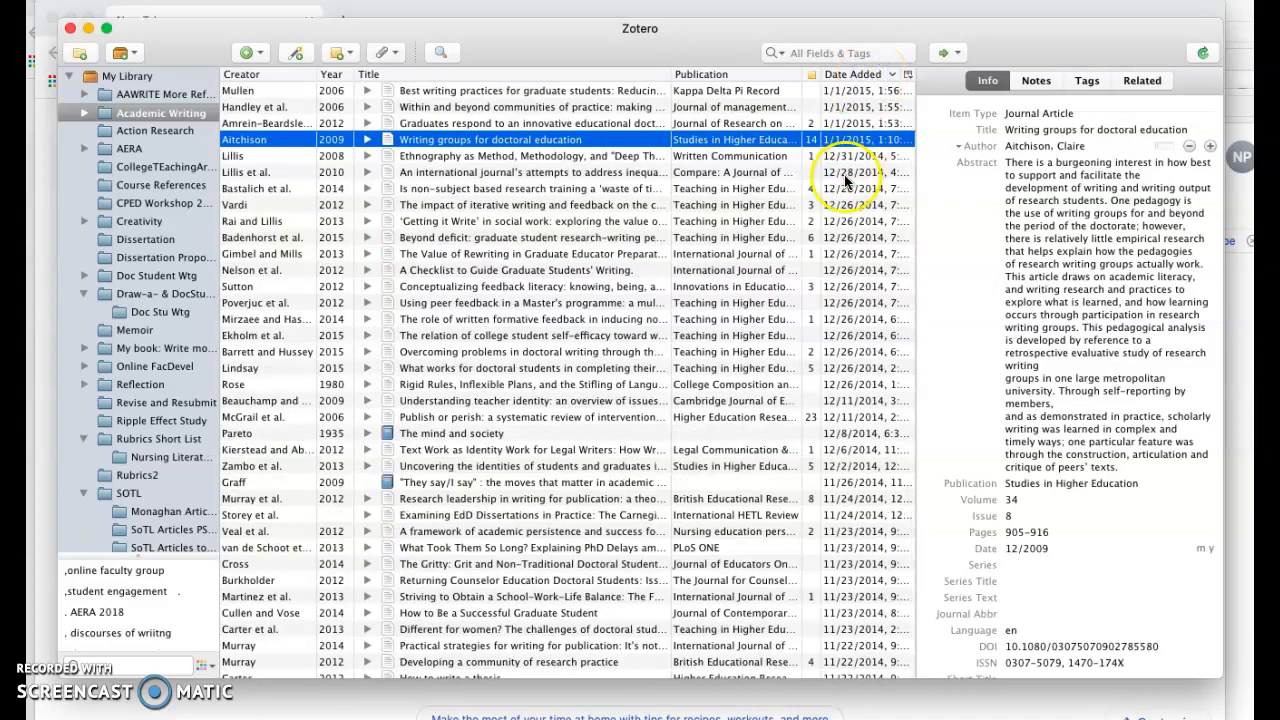
scroll(855, 180, up, 15)
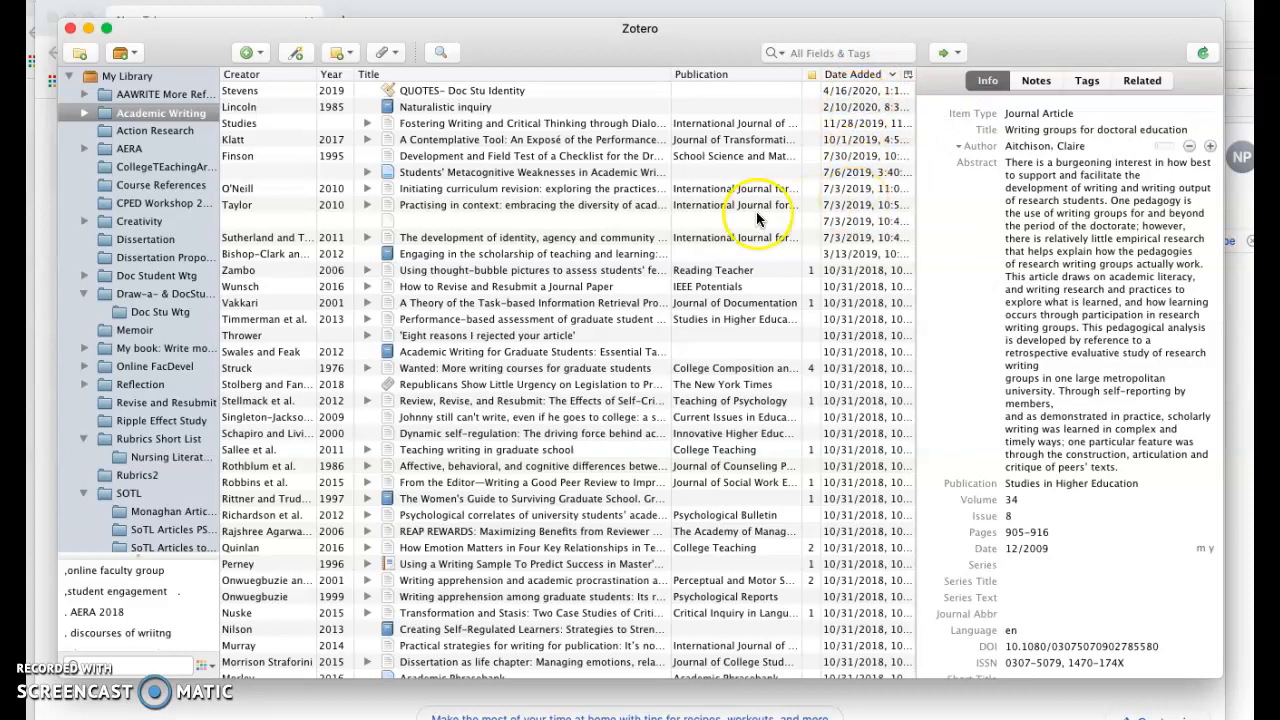
Sort the item list by Publication and scroll through the sorted items
click(721, 74)
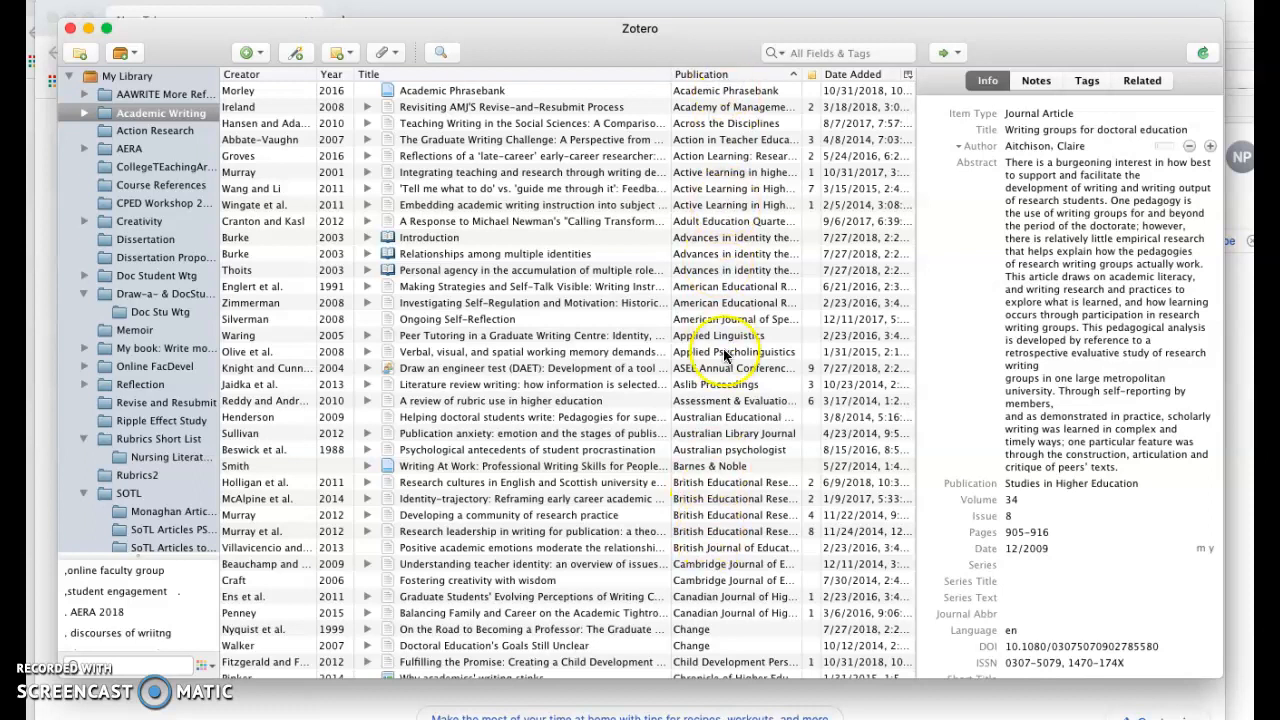
scroll(733, 418, down, 5)
scroll(730, 420, down, 8)
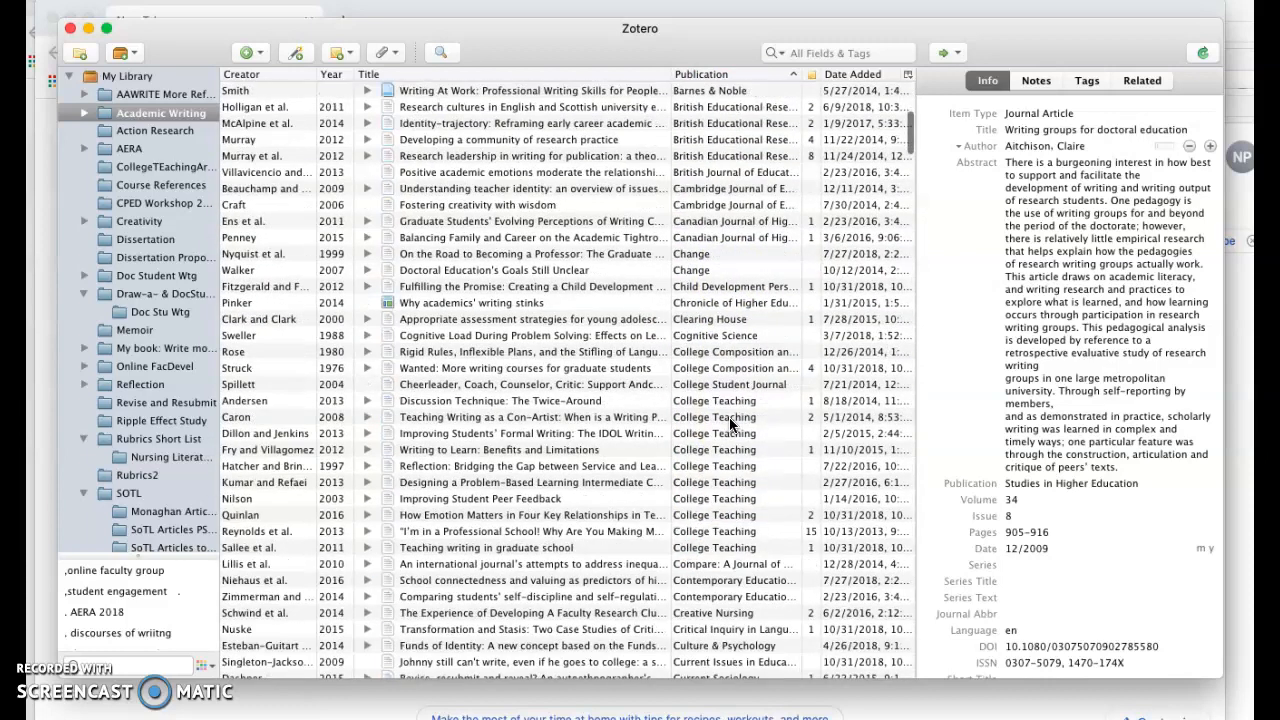
scroll(729, 417, down, 5)
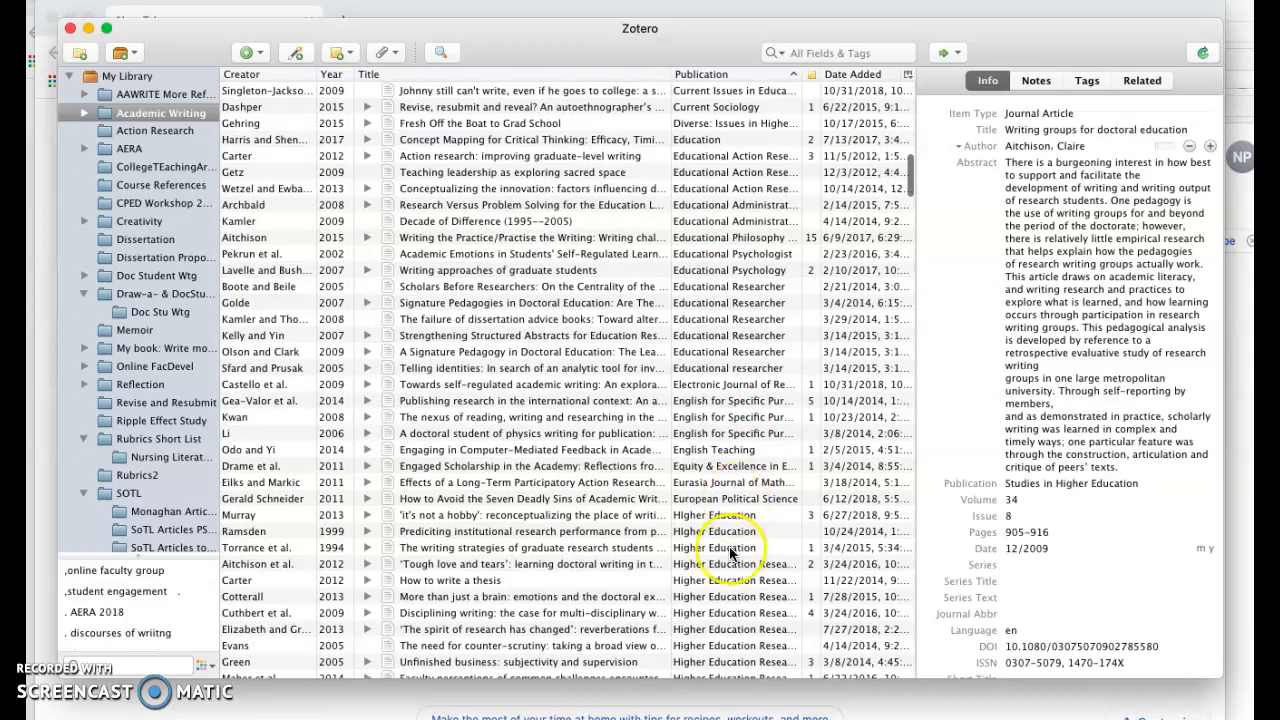
scroll(731, 590, down, 6)
scroll(731, 590, down, 6)
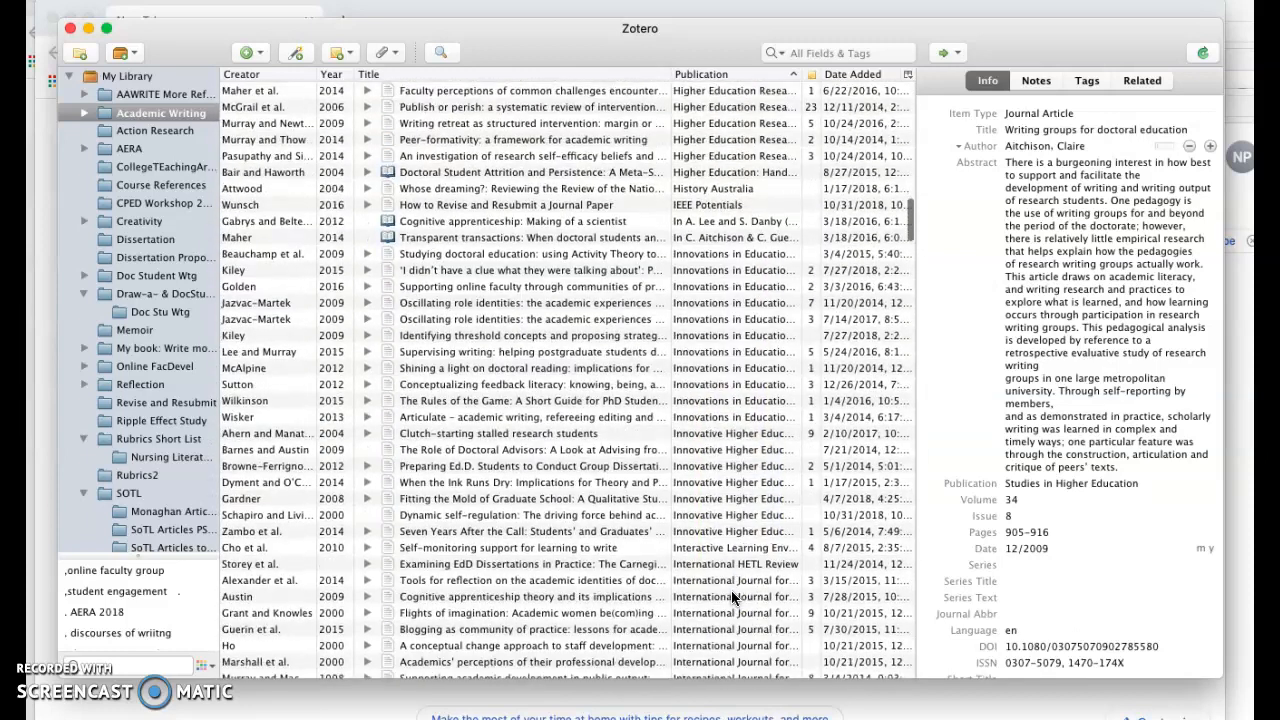
scroll(741, 604, down, 2)
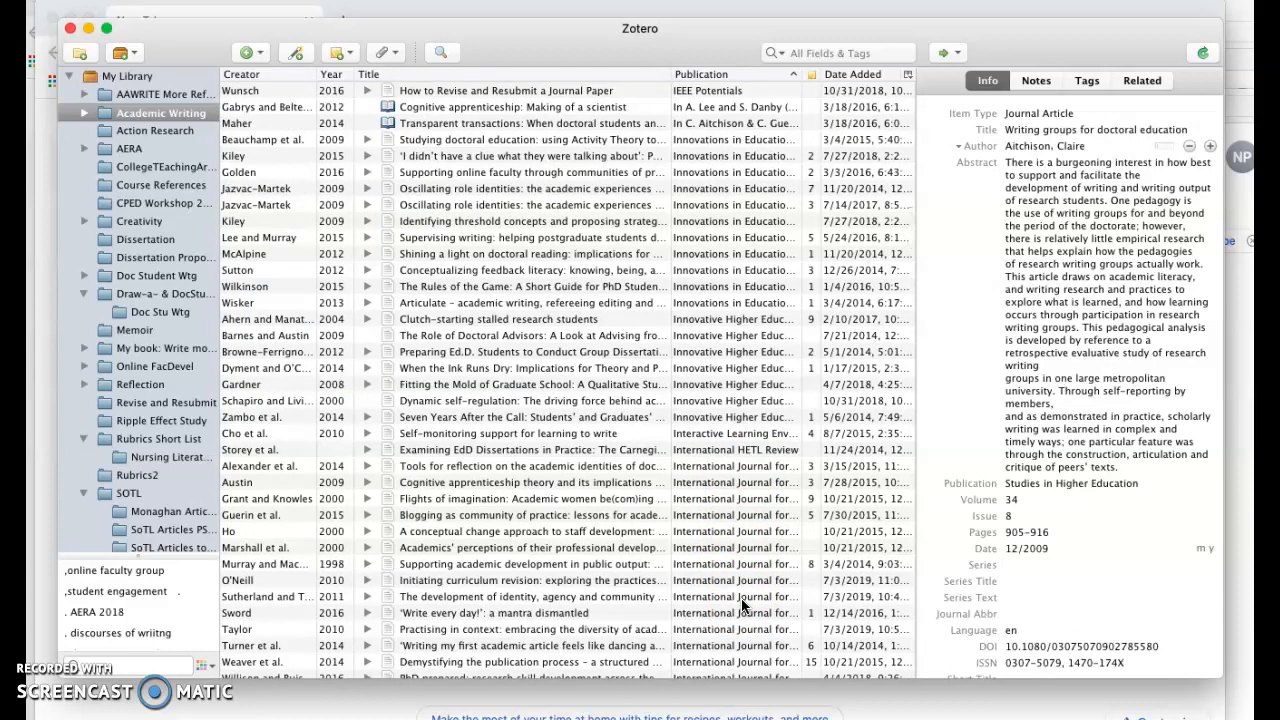
scroll(741, 598, up, 20)
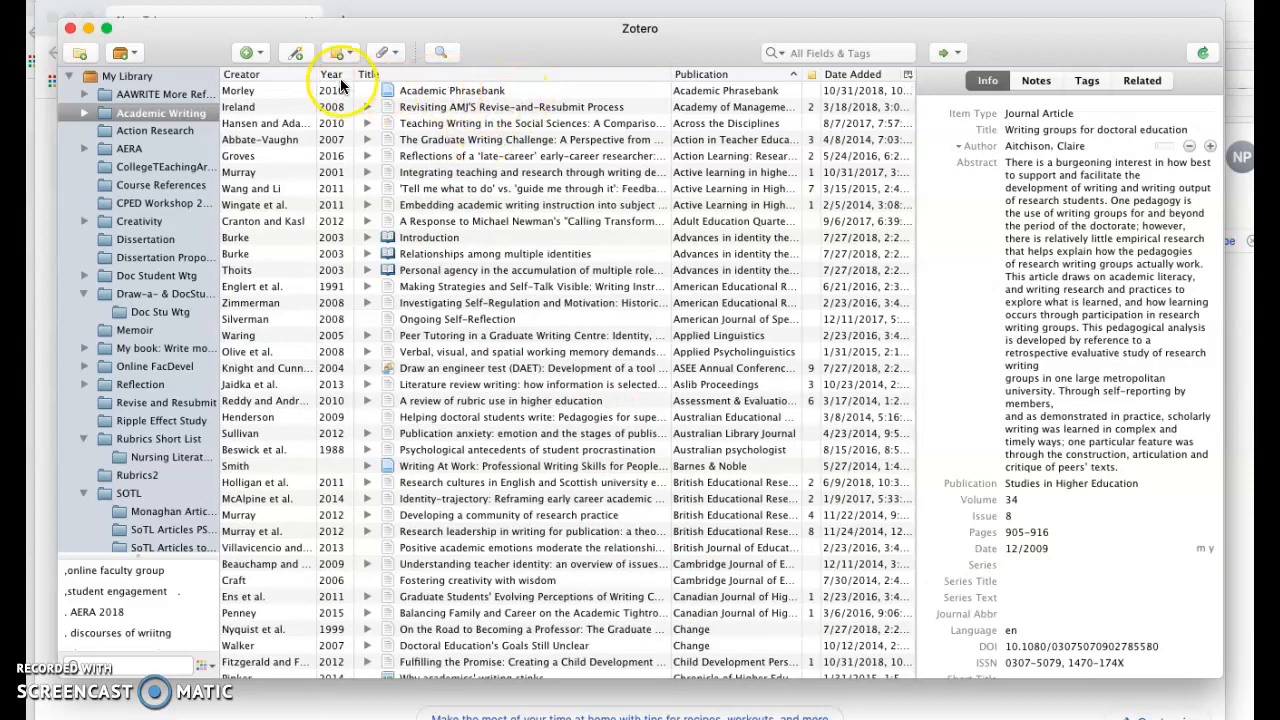
Sort the item list by Creator again
click(288, 74)
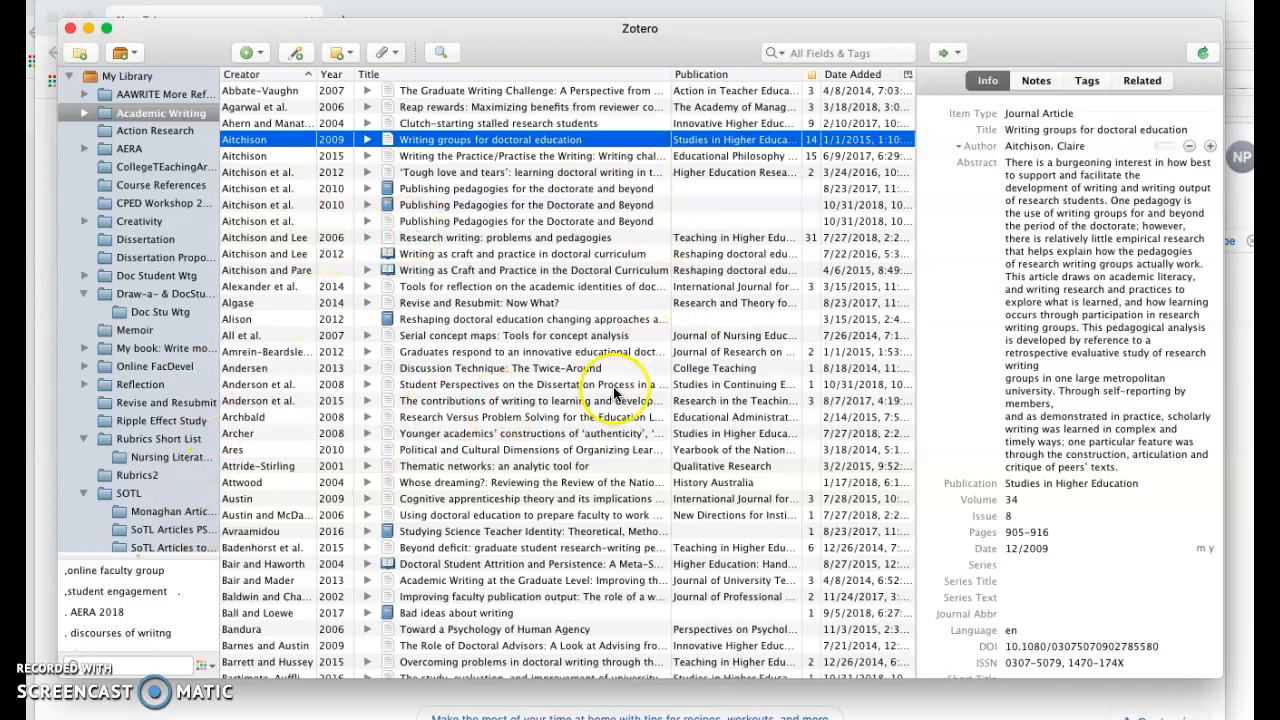
click(1030, 312)
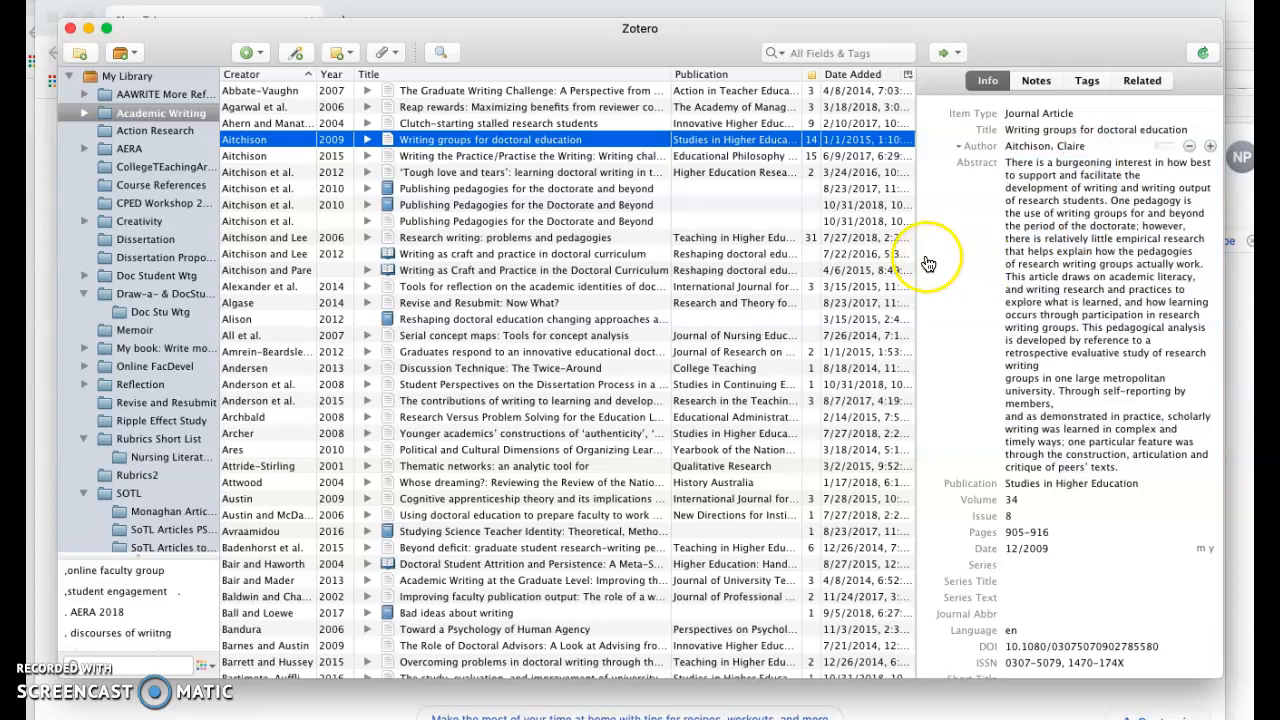
Open the Unfiled Items view of the library
scroll(126, 487, down, 3)
scroll(125, 487, down, 10)
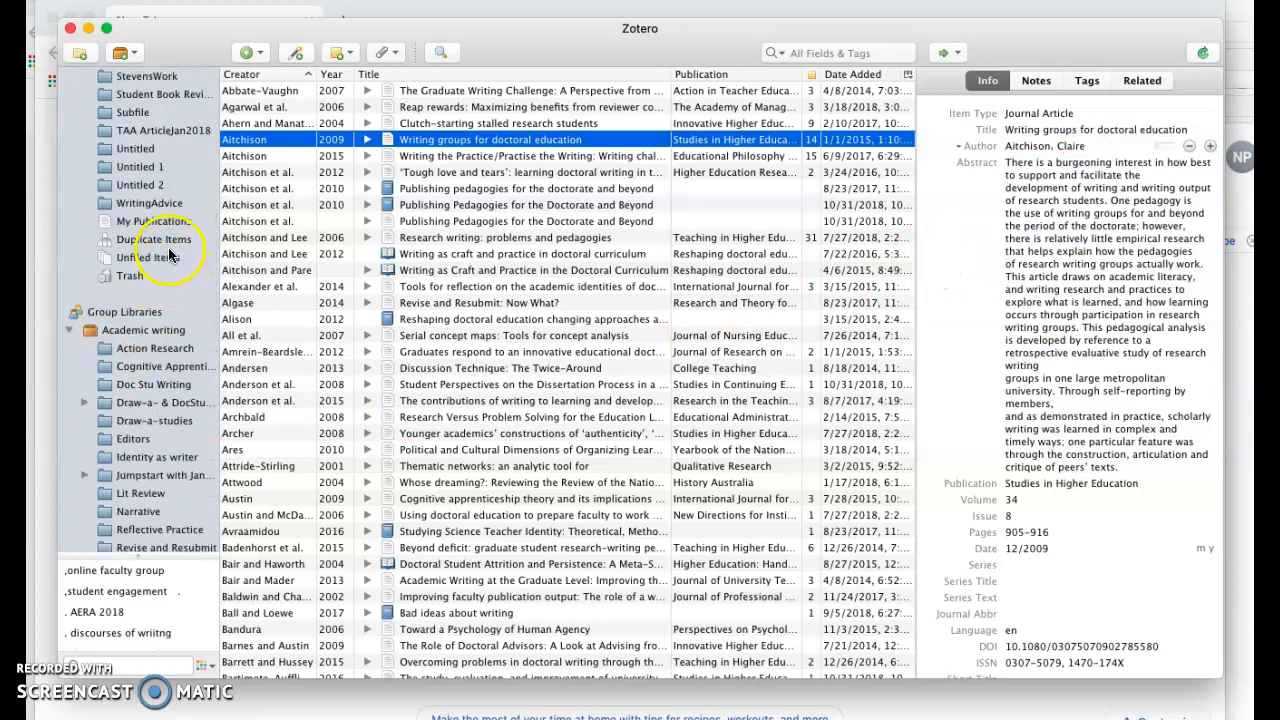
click(167, 262)
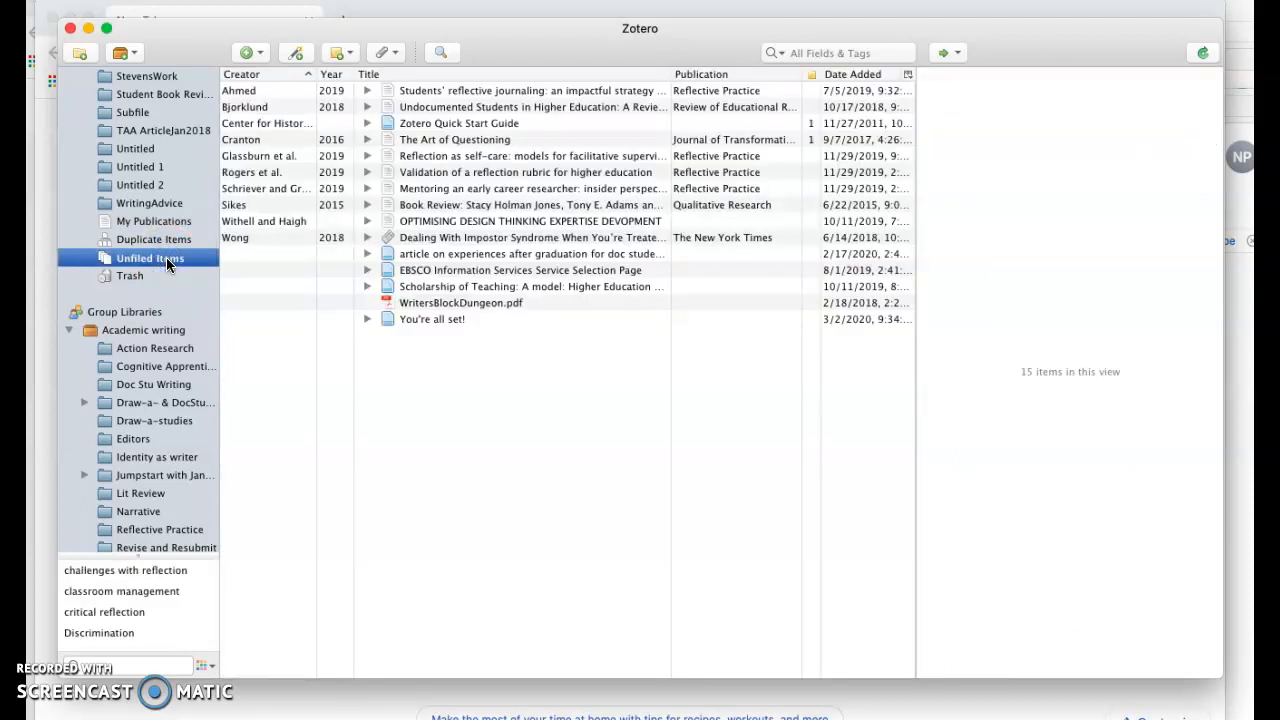
File the 'Students' reflective journaling' article into the Reflection collection
scroll(140, 215, up, 4)
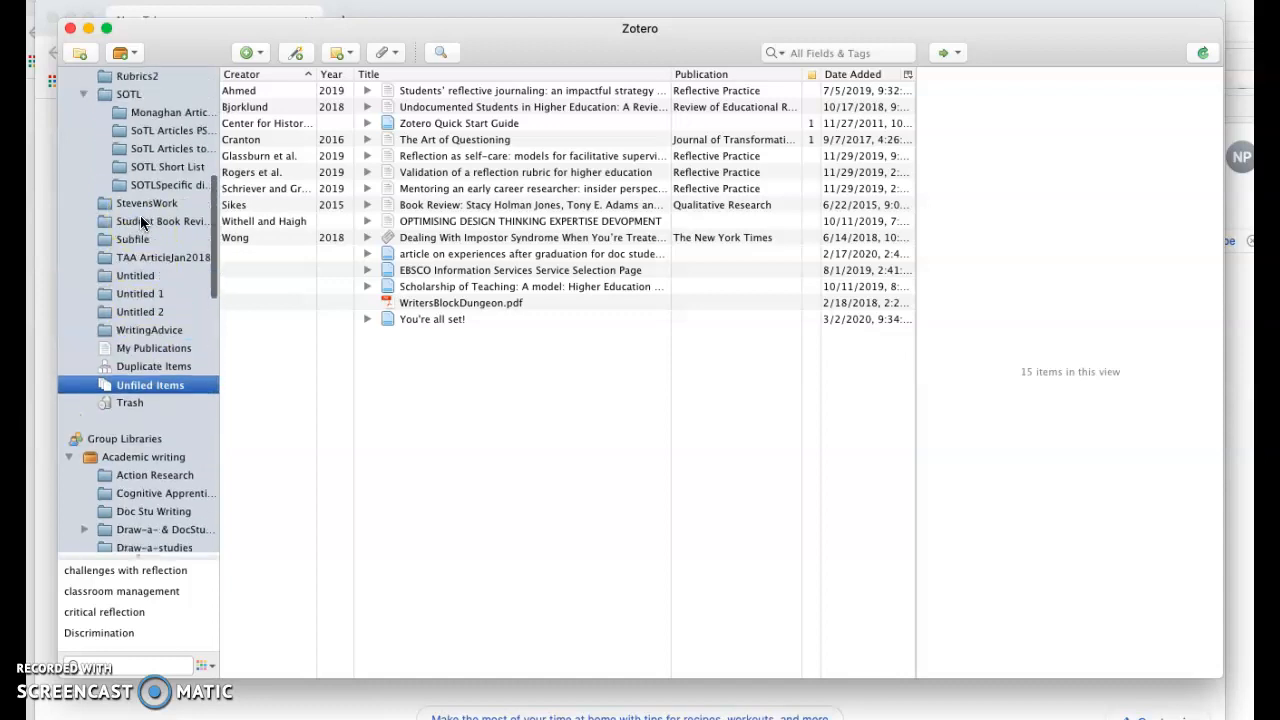
scroll(140, 215, up, 5)
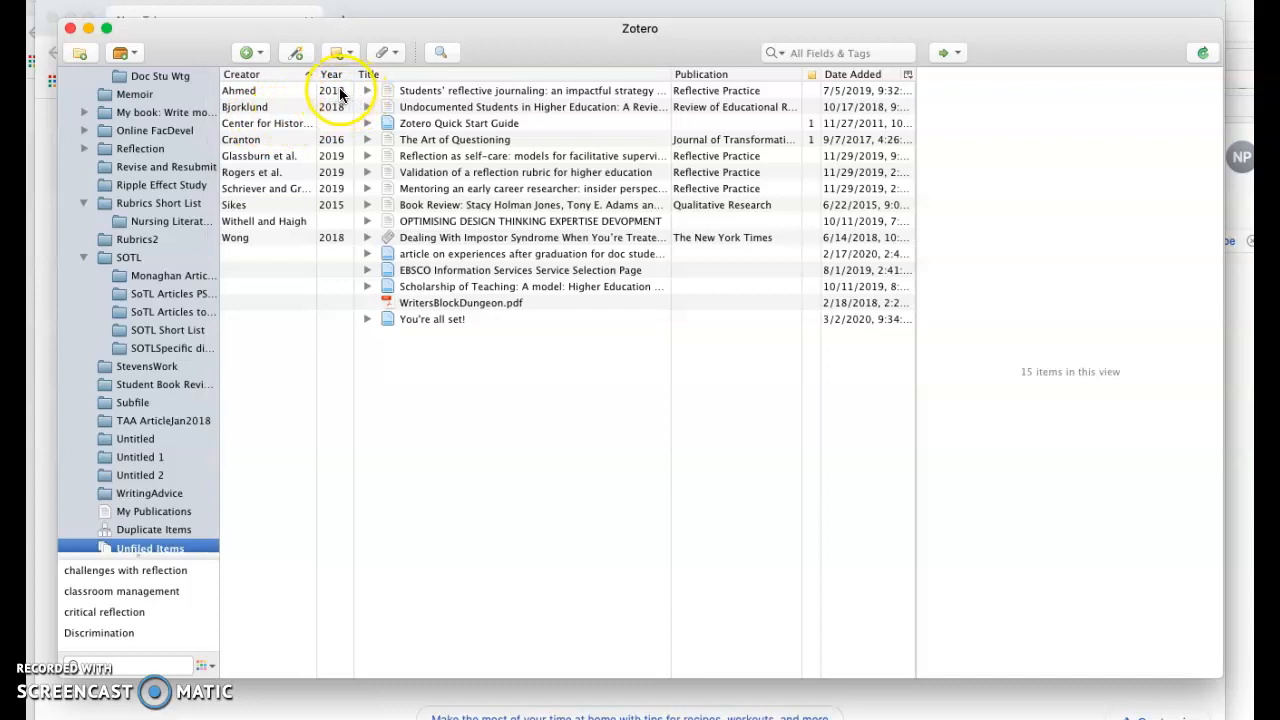
drag(339, 93, 122, 147)
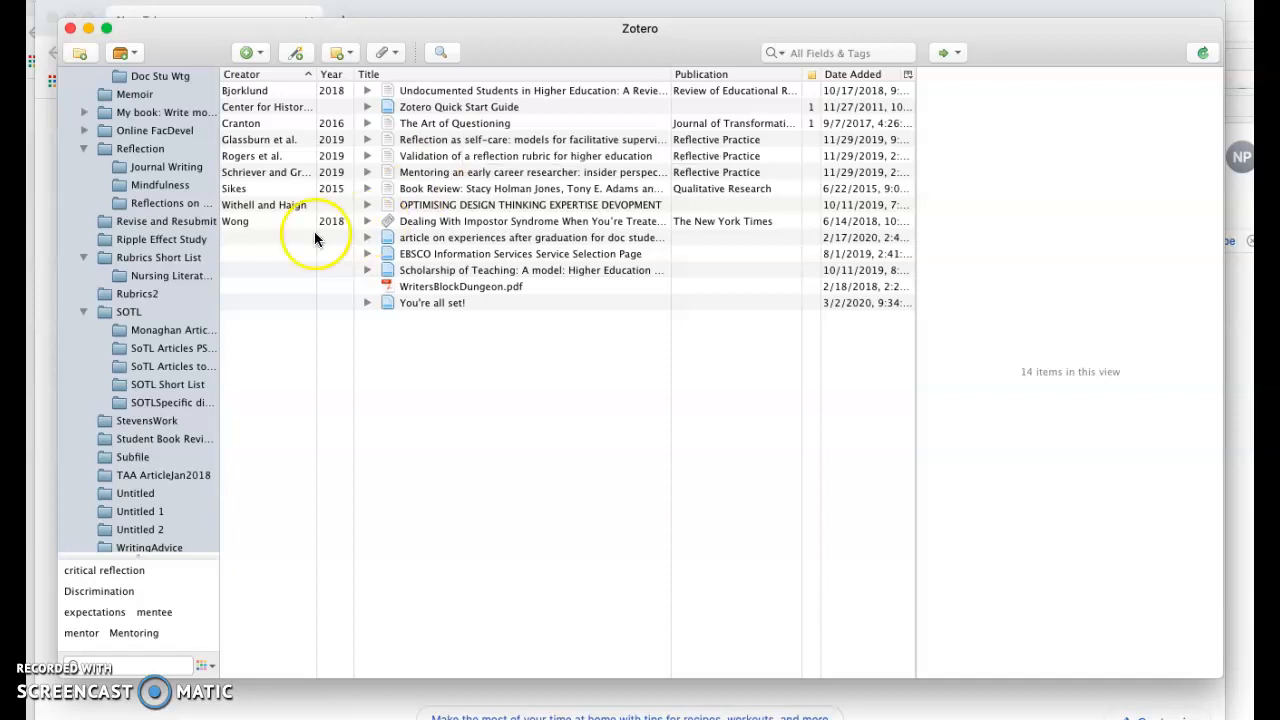
Expand the Academic Writing collection and file 'The Art of Questioning' into its METHODS1 subcollection
scroll(190, 248, up, 5)
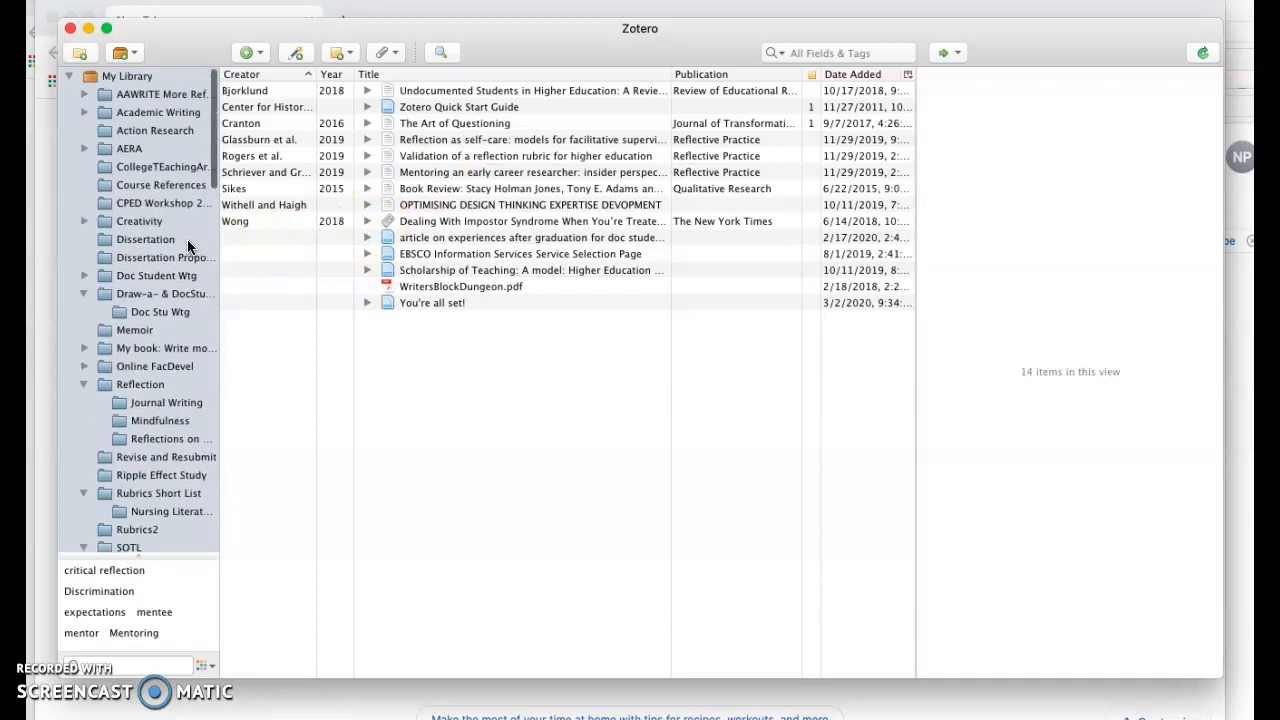
click(86, 113)
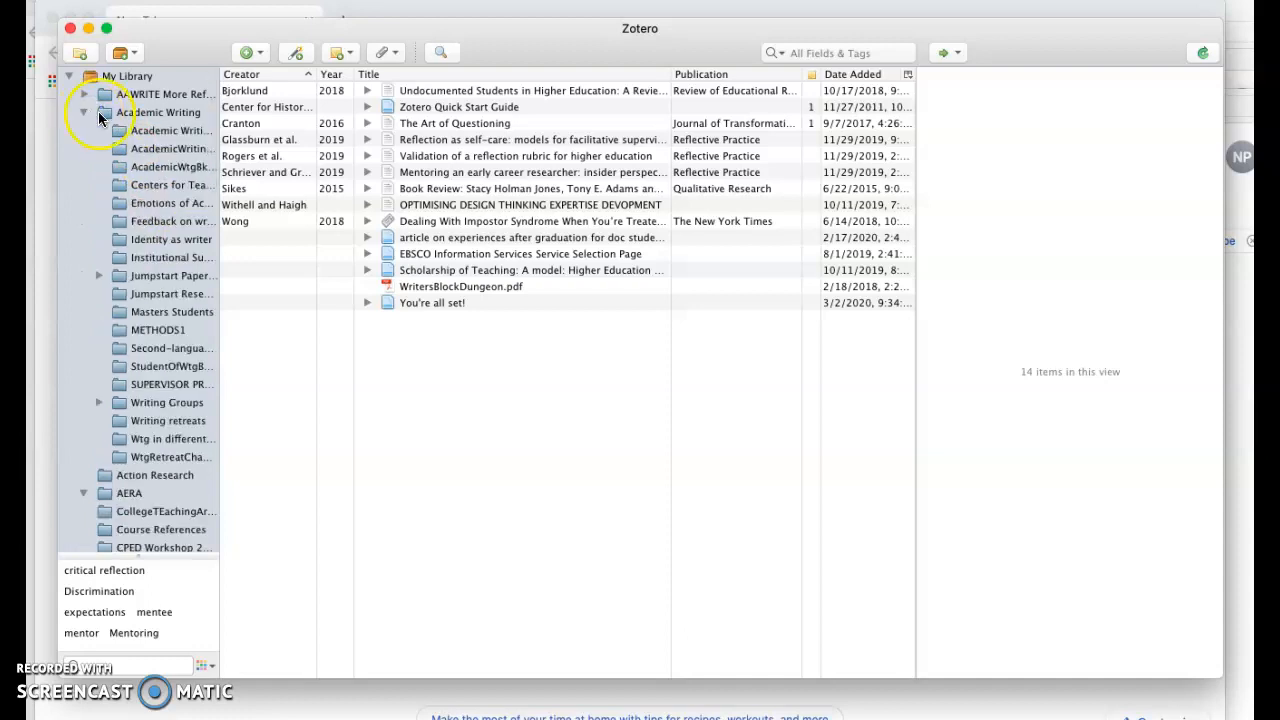
click(448, 125)
drag(249, 263, 185, 331)
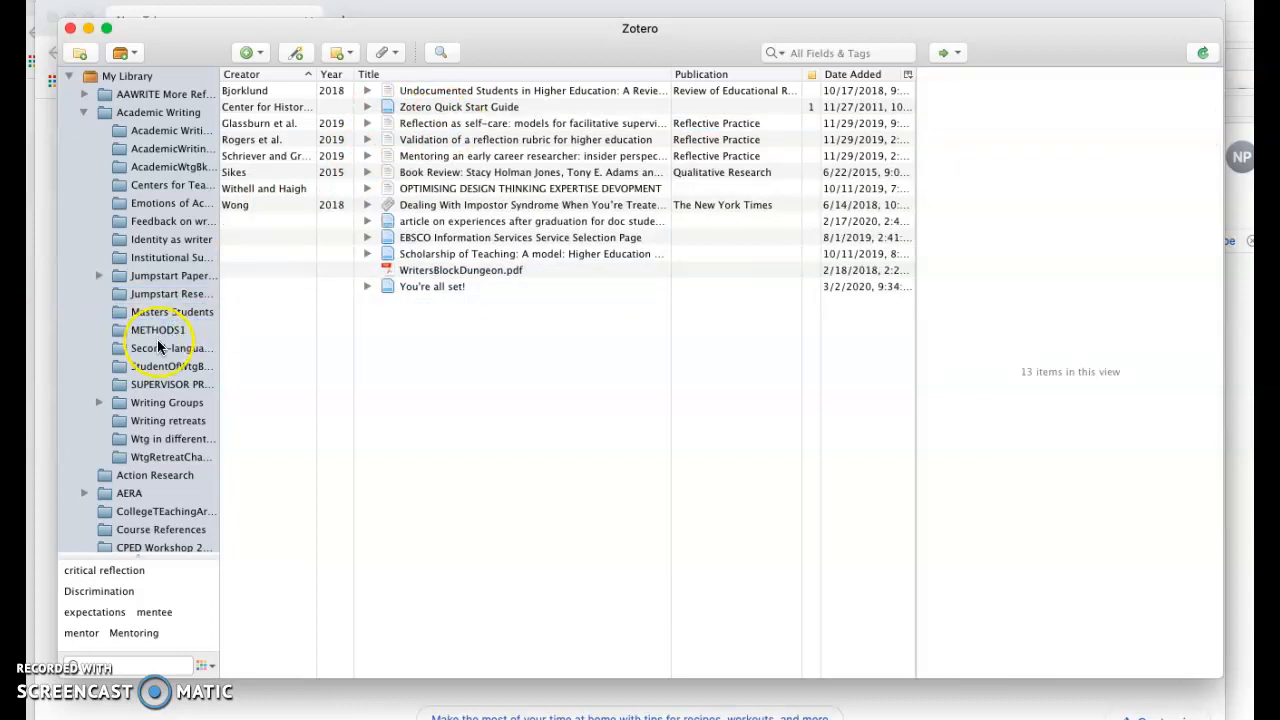
File 'Reflection as self-care' into Reflection and 'Validation of a reflection rubric' into its Journal Writing subcollection
scroll(160, 340, down, 15)
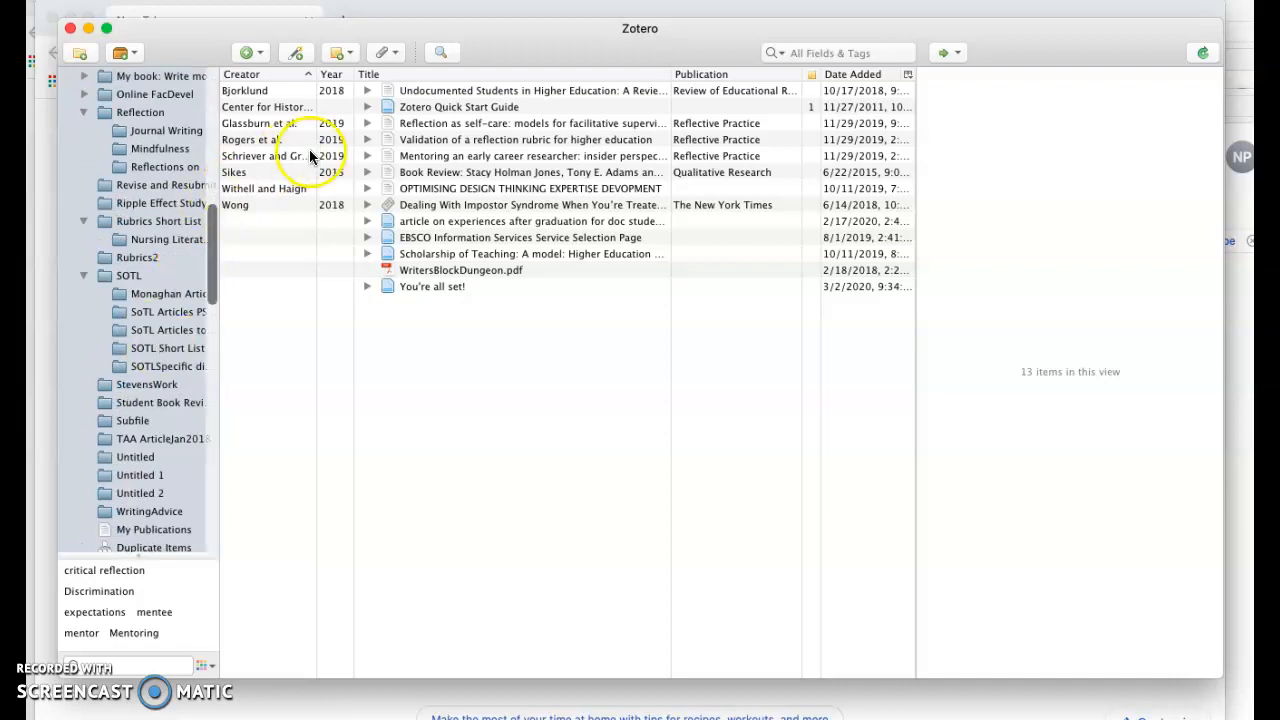
drag(429, 123, 160, 108)
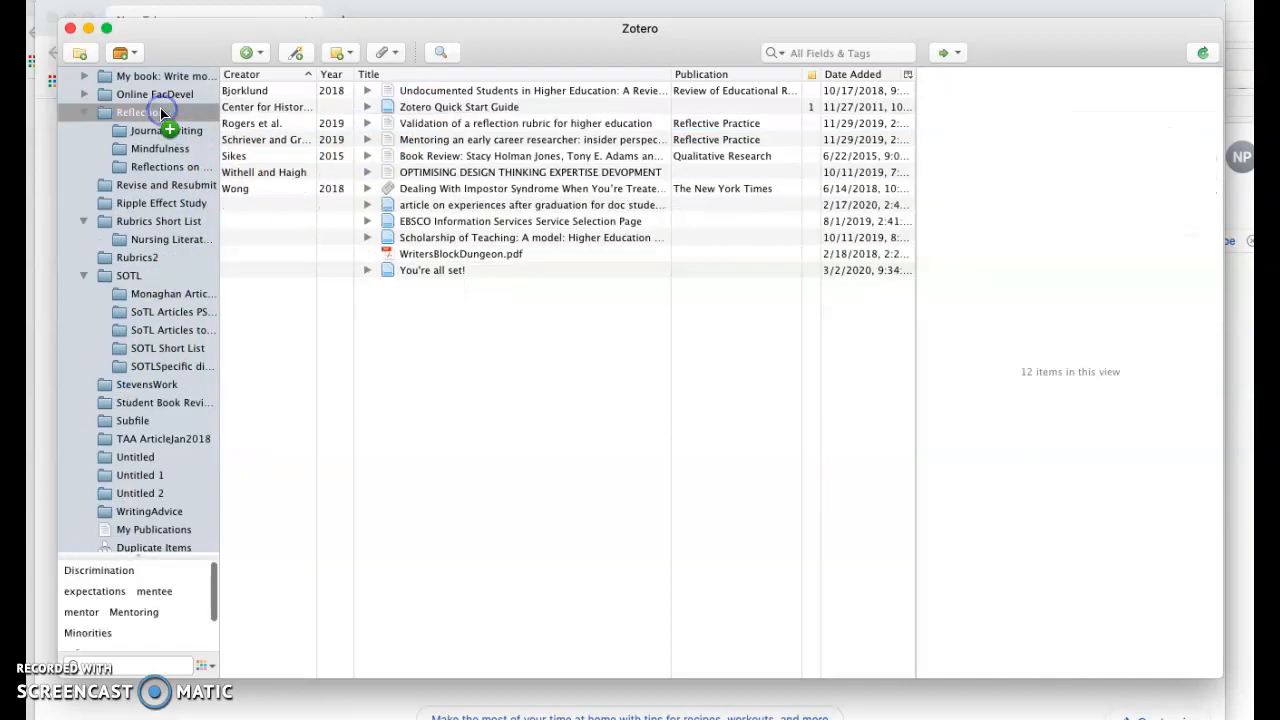
drag(461, 126, 120, 131)
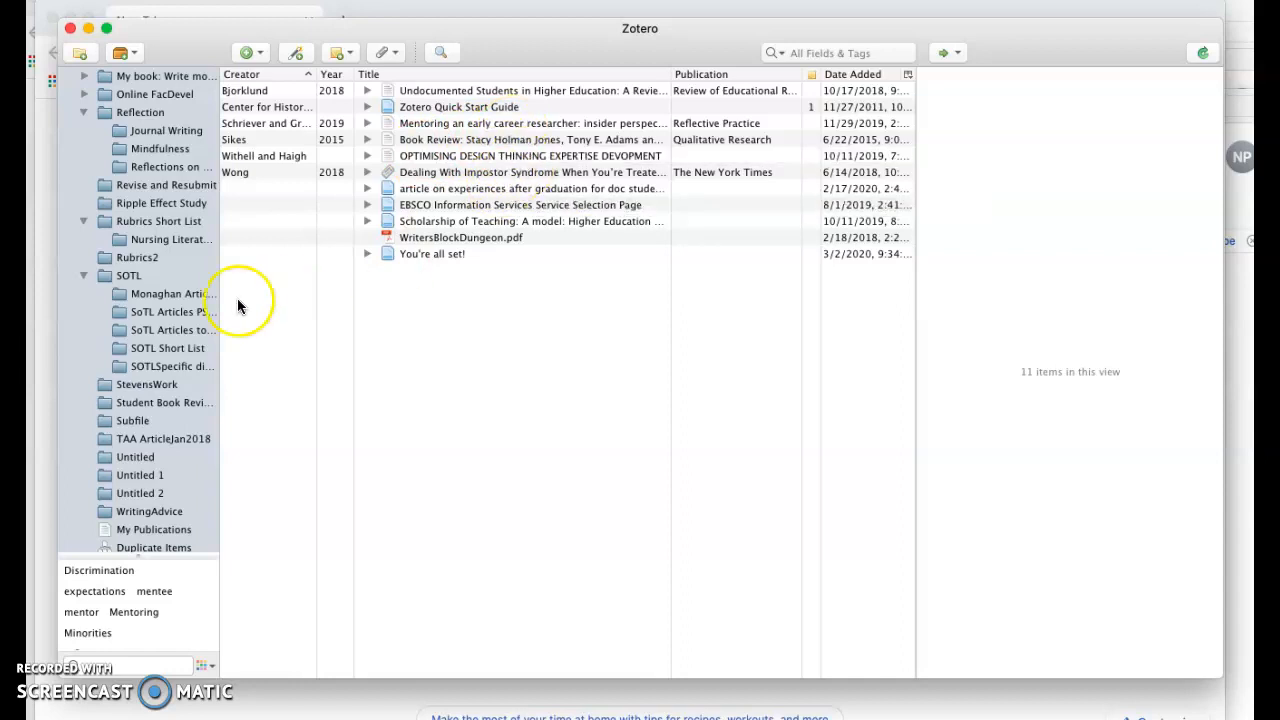
Try to retrieve metadata for the WritersBlockDungeon.pdf attachment, then close the retrieval dialog
scroll(176, 286, up, 1)
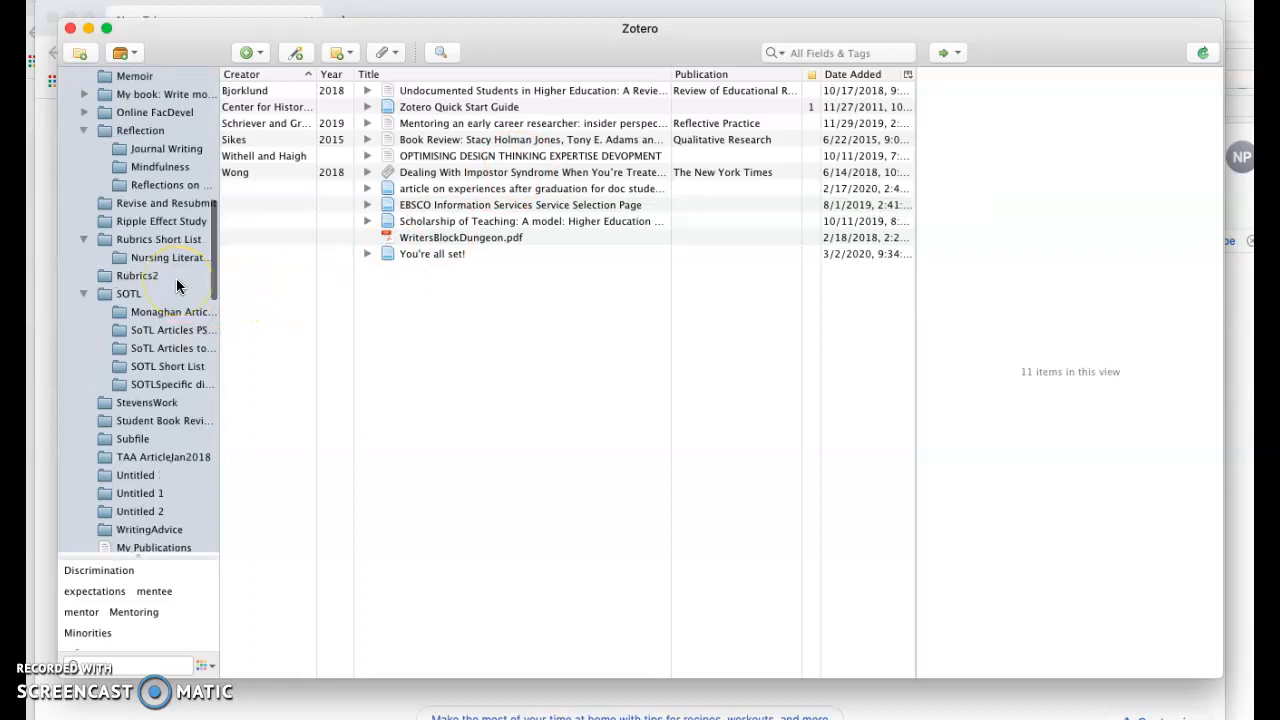
right_click(446, 243)
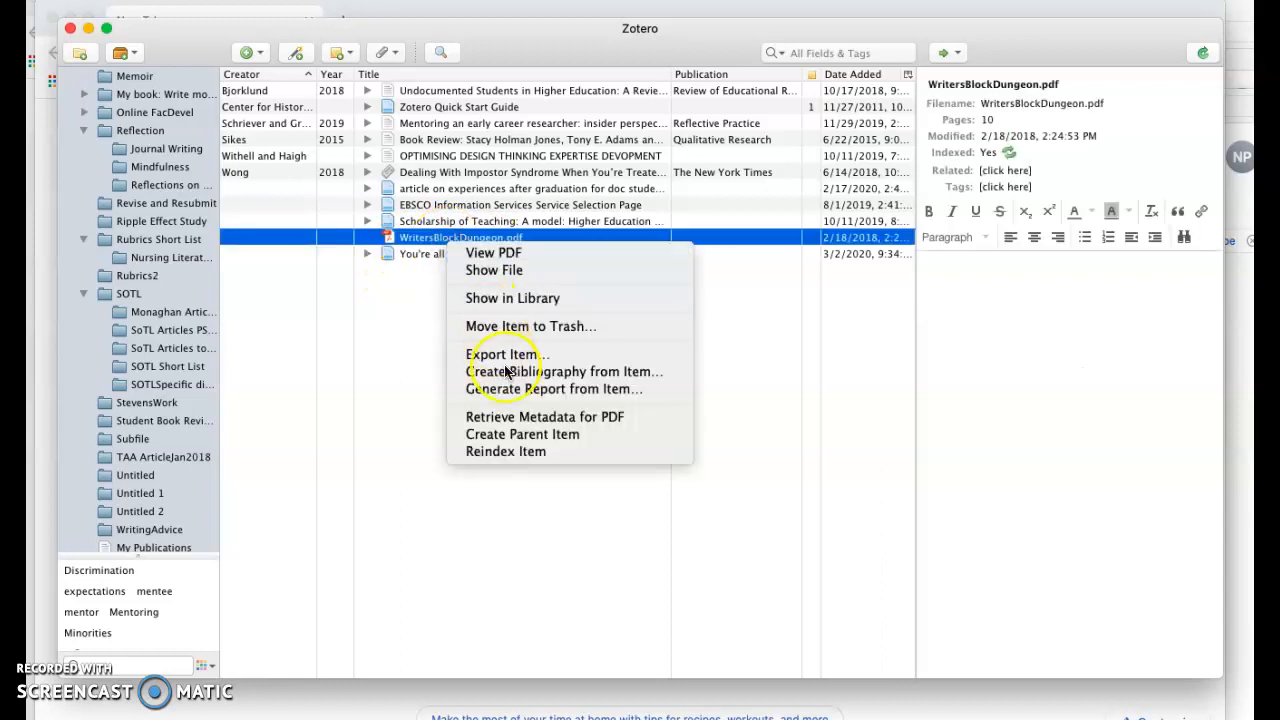
click(520, 424)
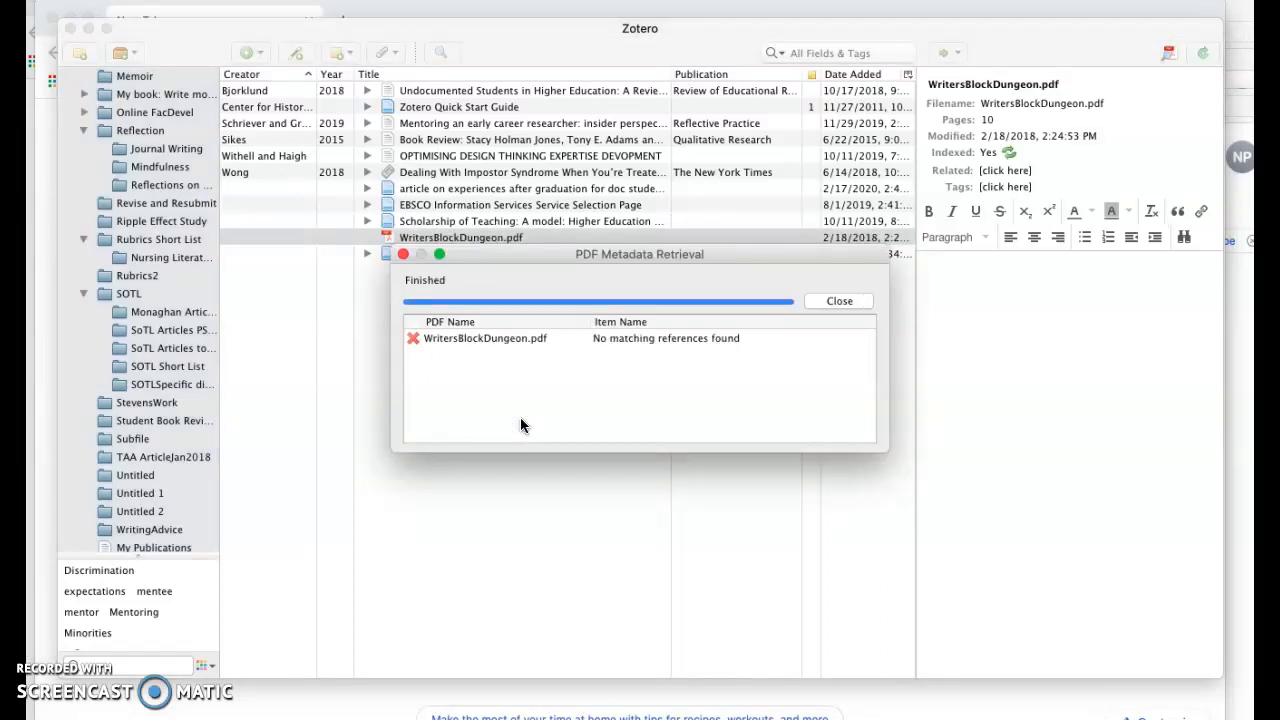
click(397, 241)
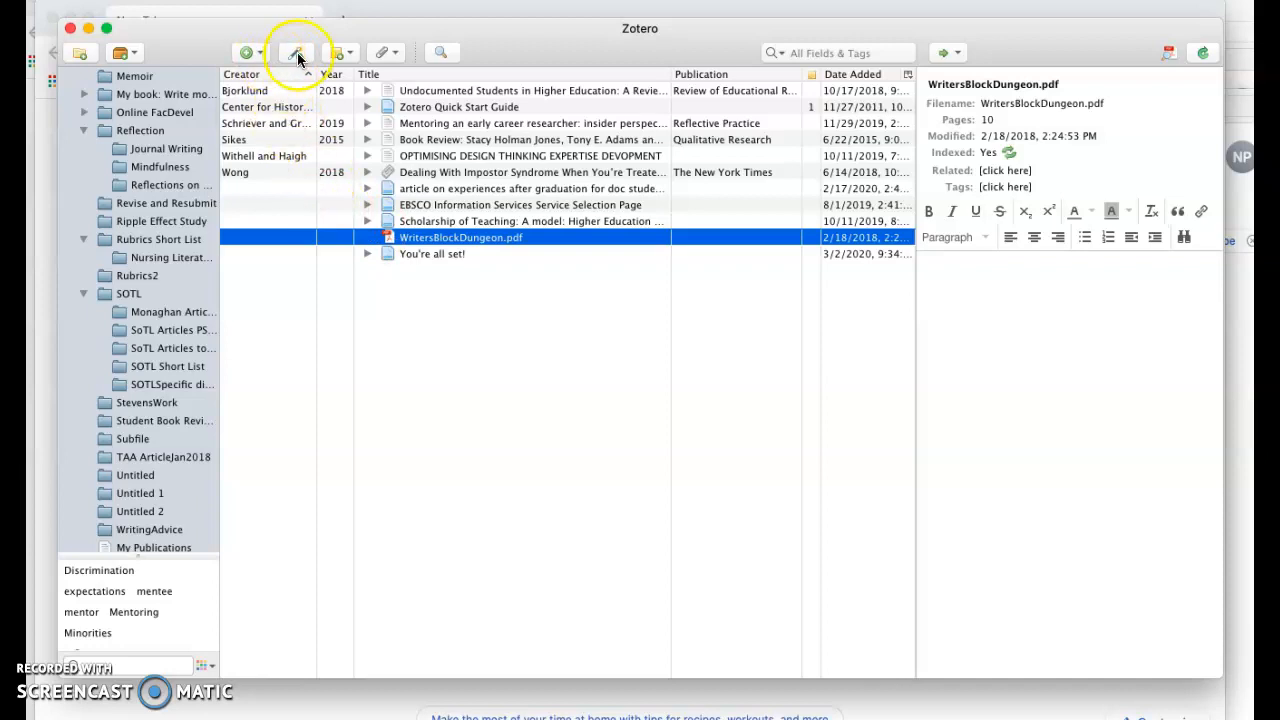
Create a new empty Journal Article item in the library
click(259, 53)
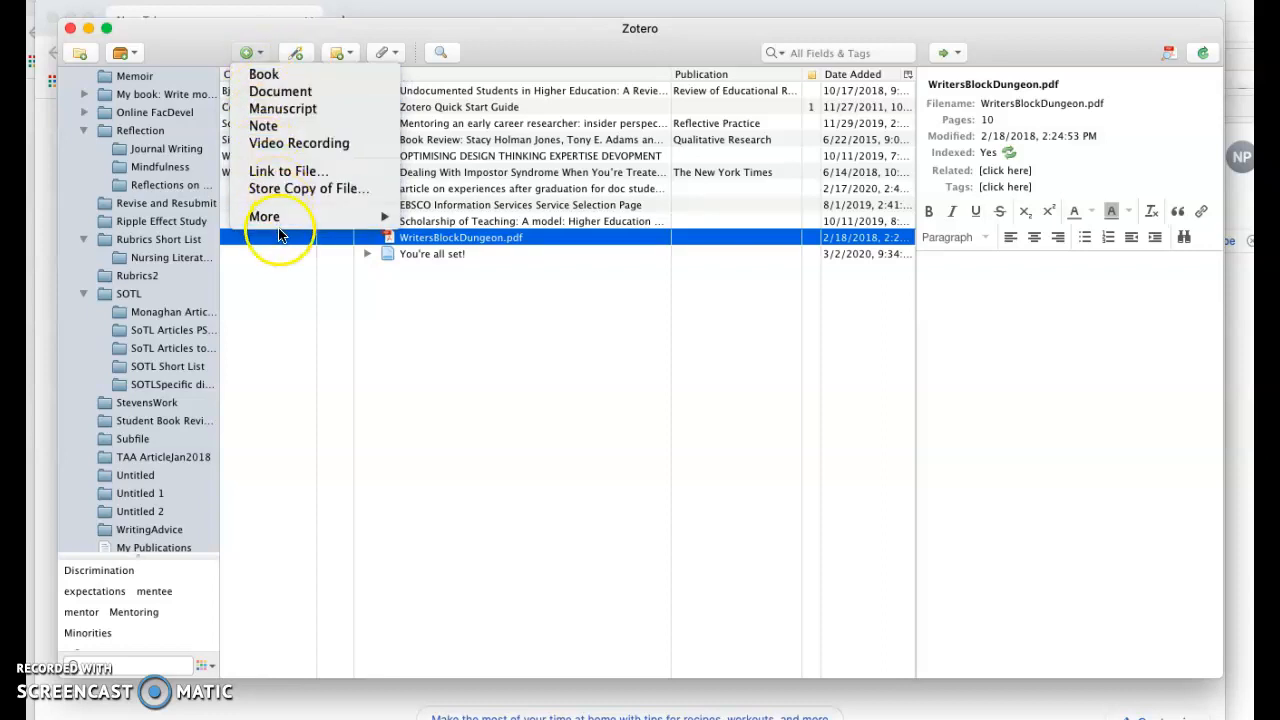
mouse_move(280, 227)
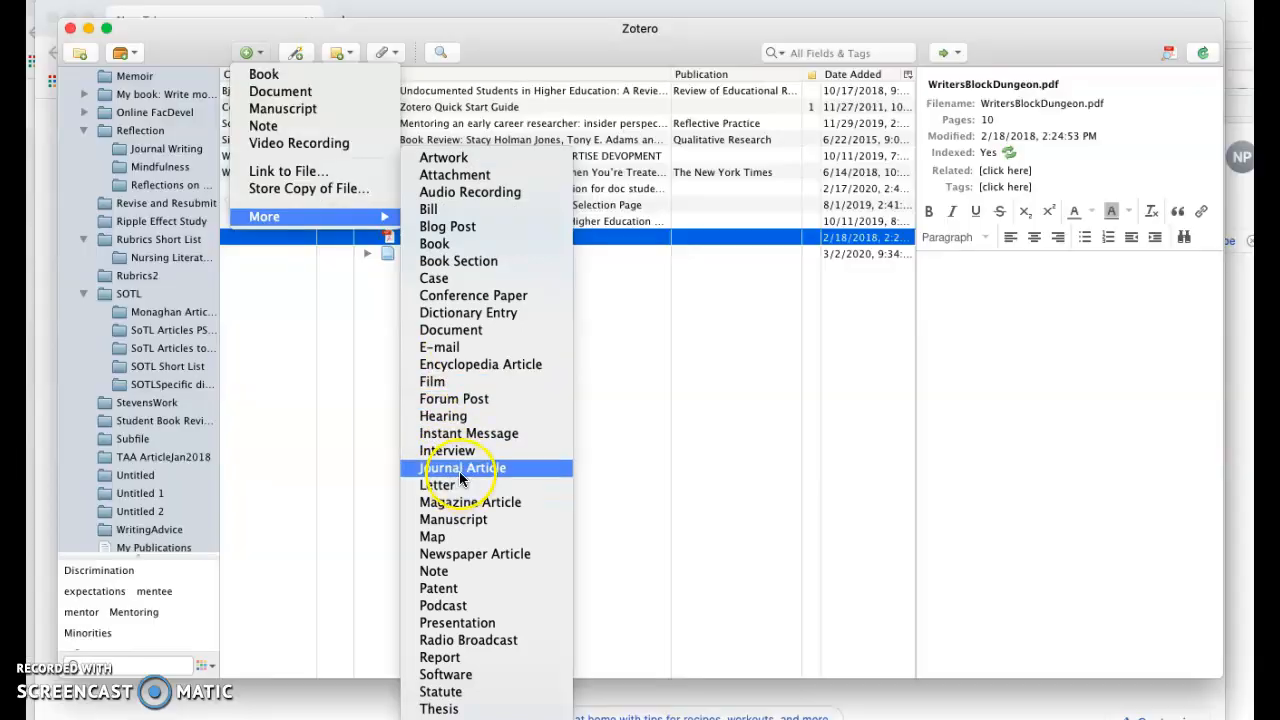
click(459, 472)
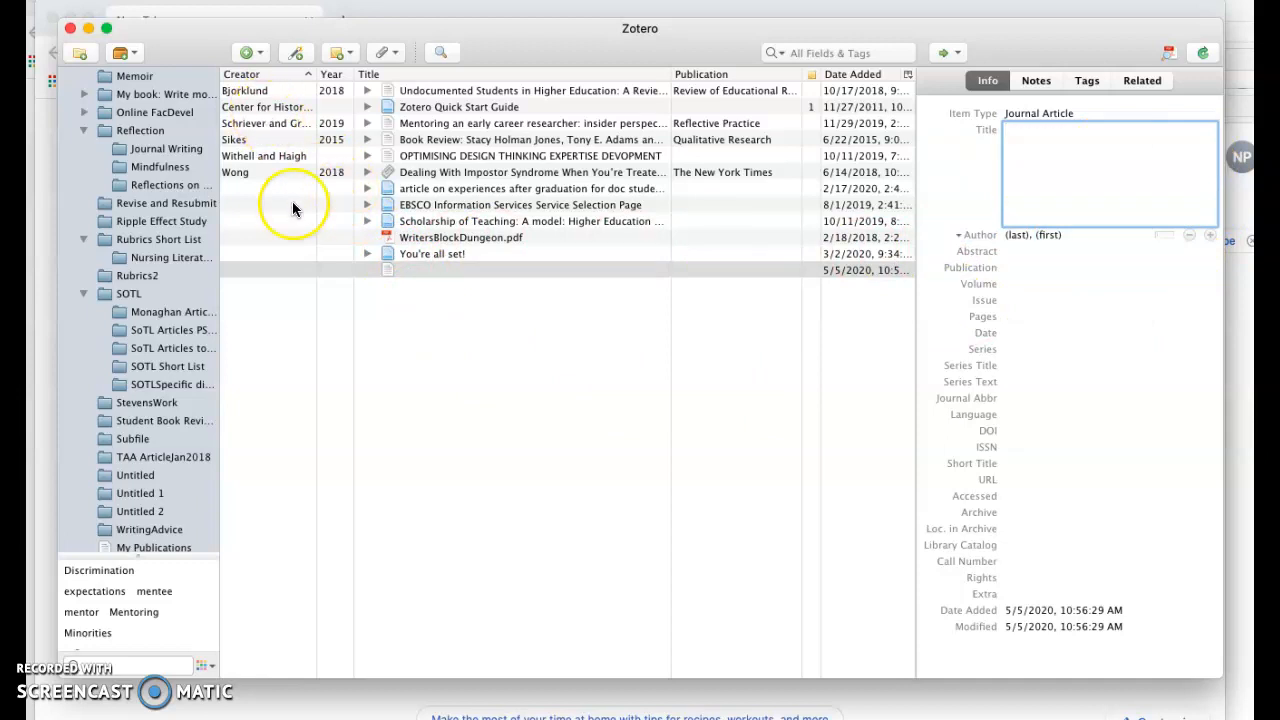
click(297, 54)
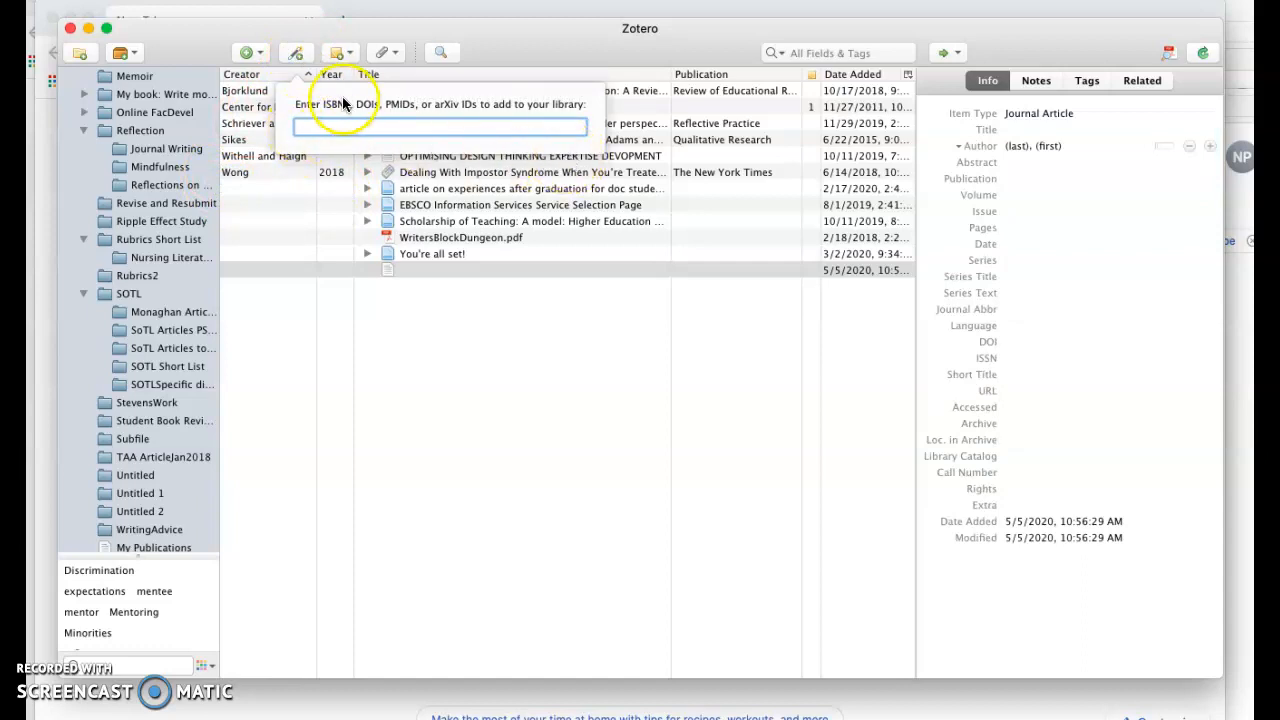
click(350, 53)
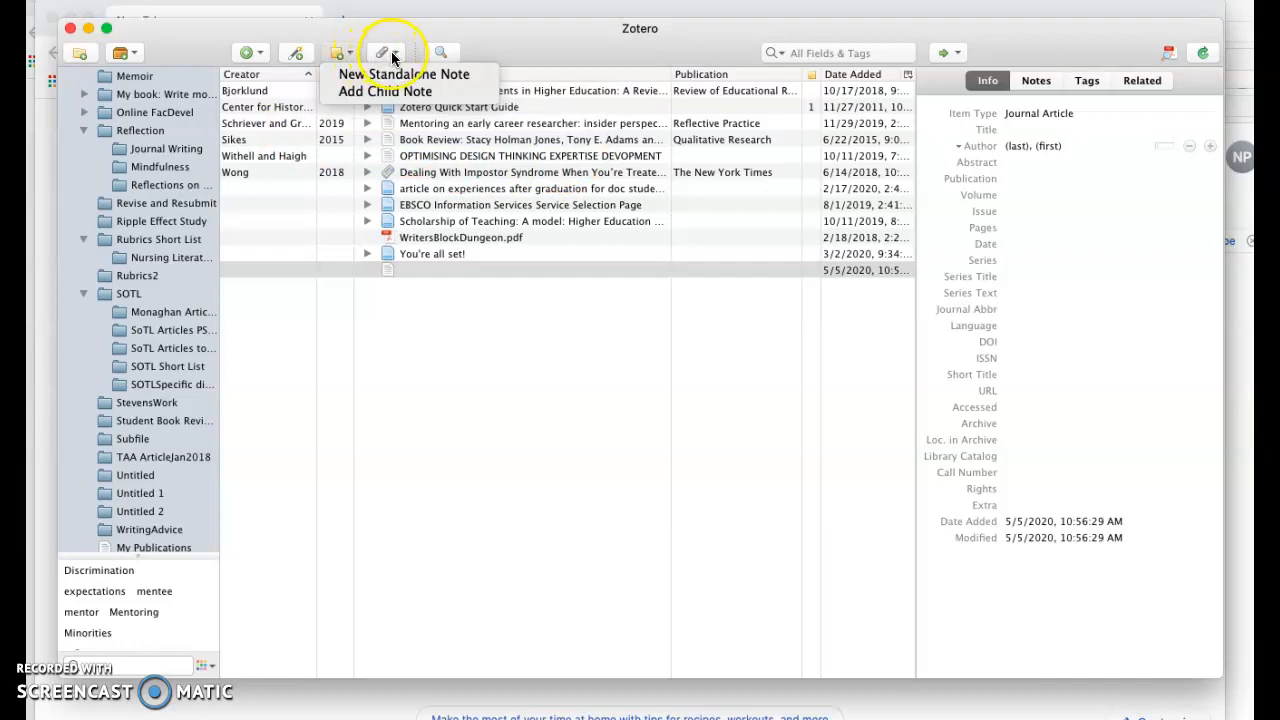
click(392, 56)
click(457, 57)
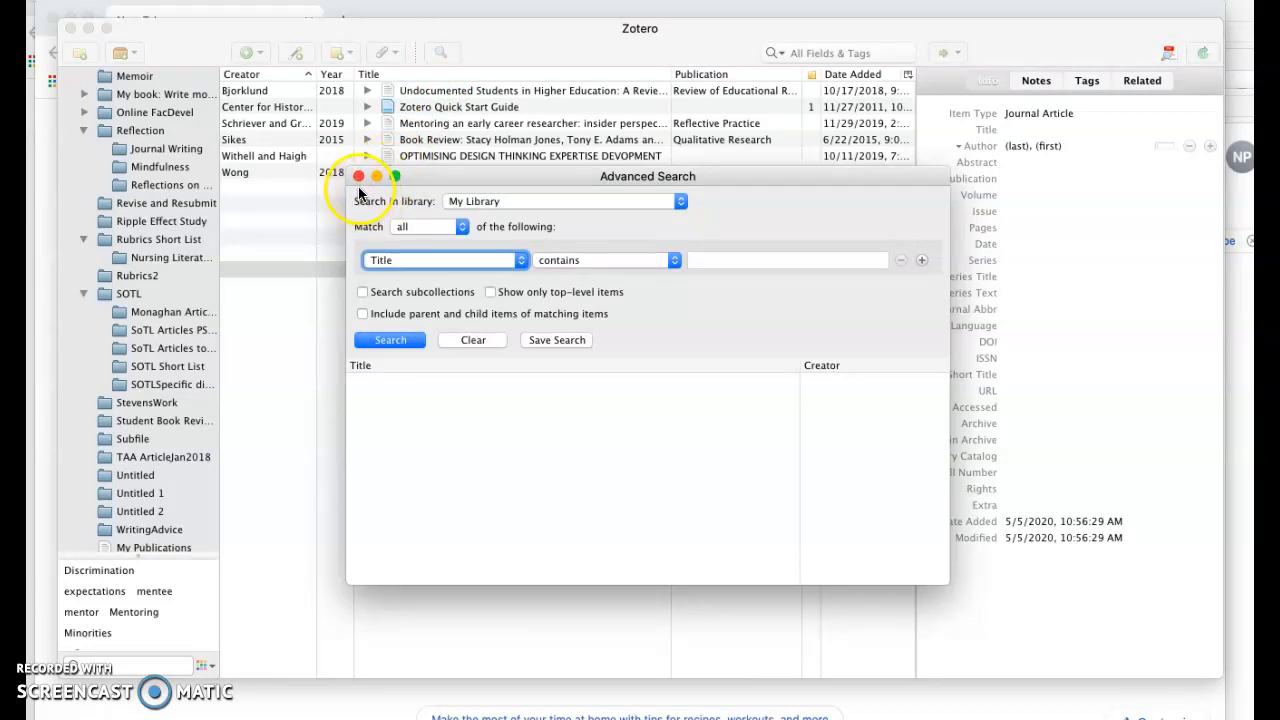
click(358, 178)
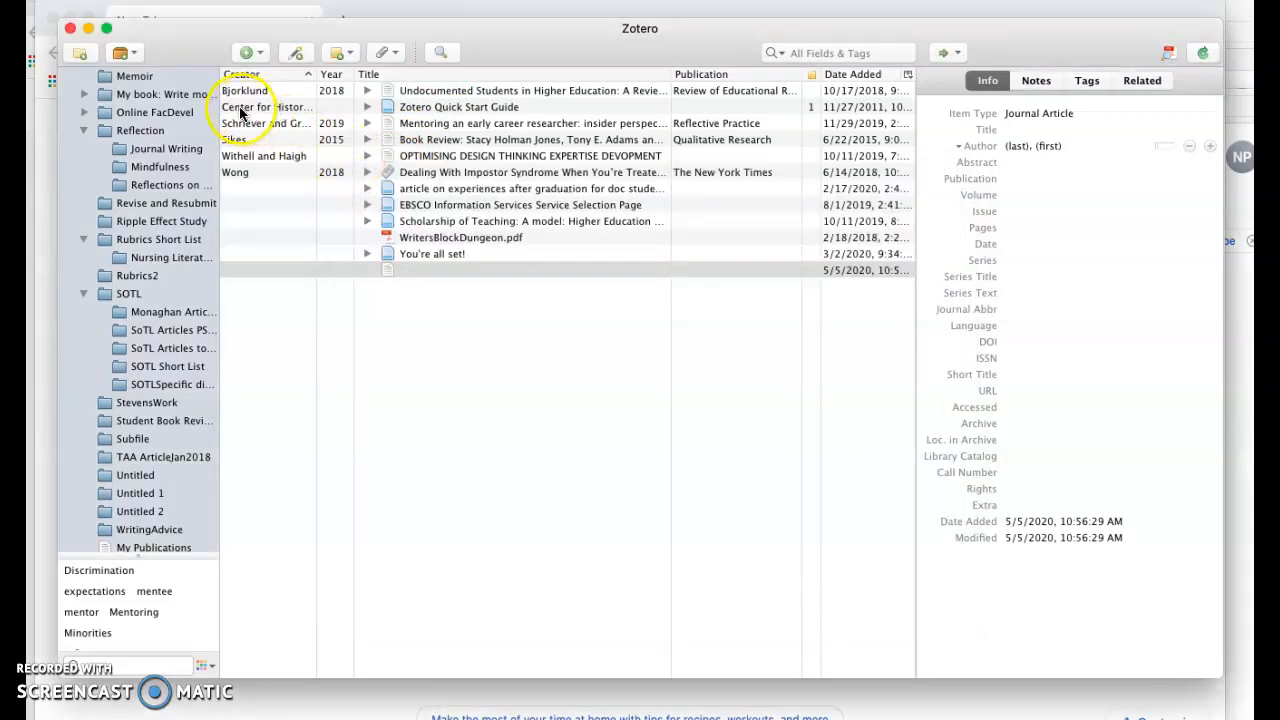
Open the Jumpstart Papers subcollection inside Academic Writing
click(1127, 212)
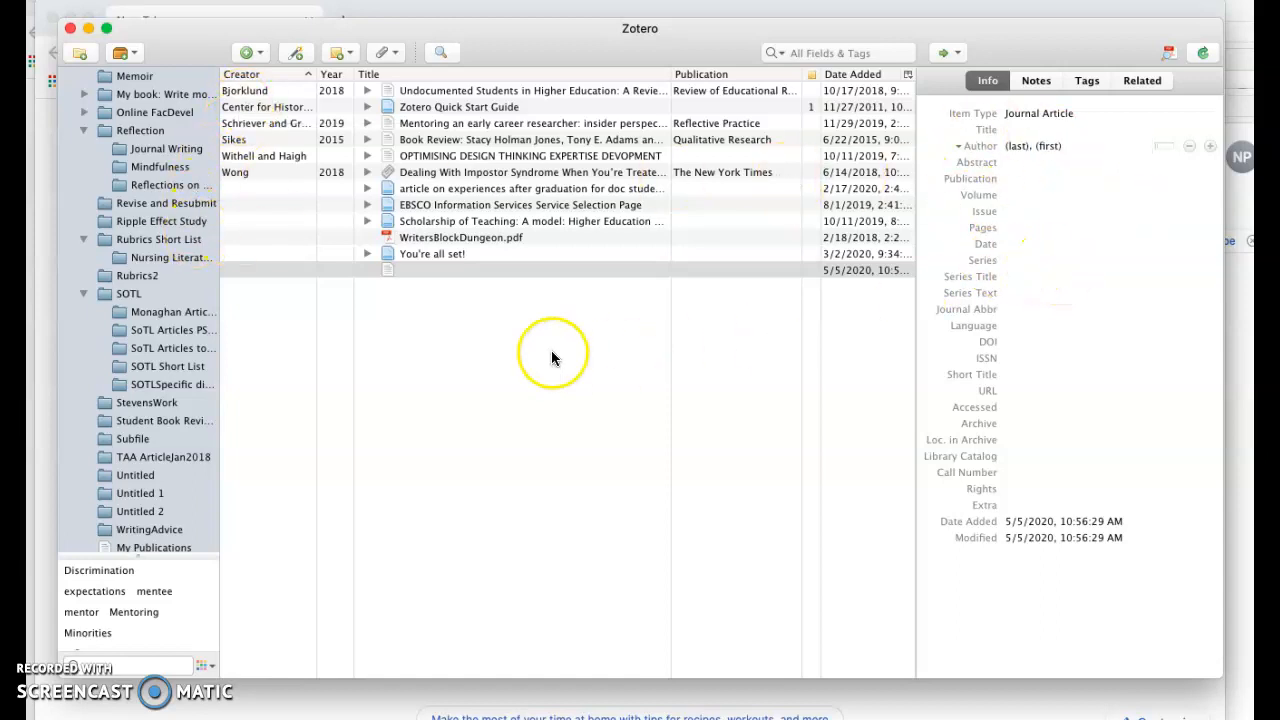
scroll(166, 245, up, 5)
scroll(166, 245, up, 6)
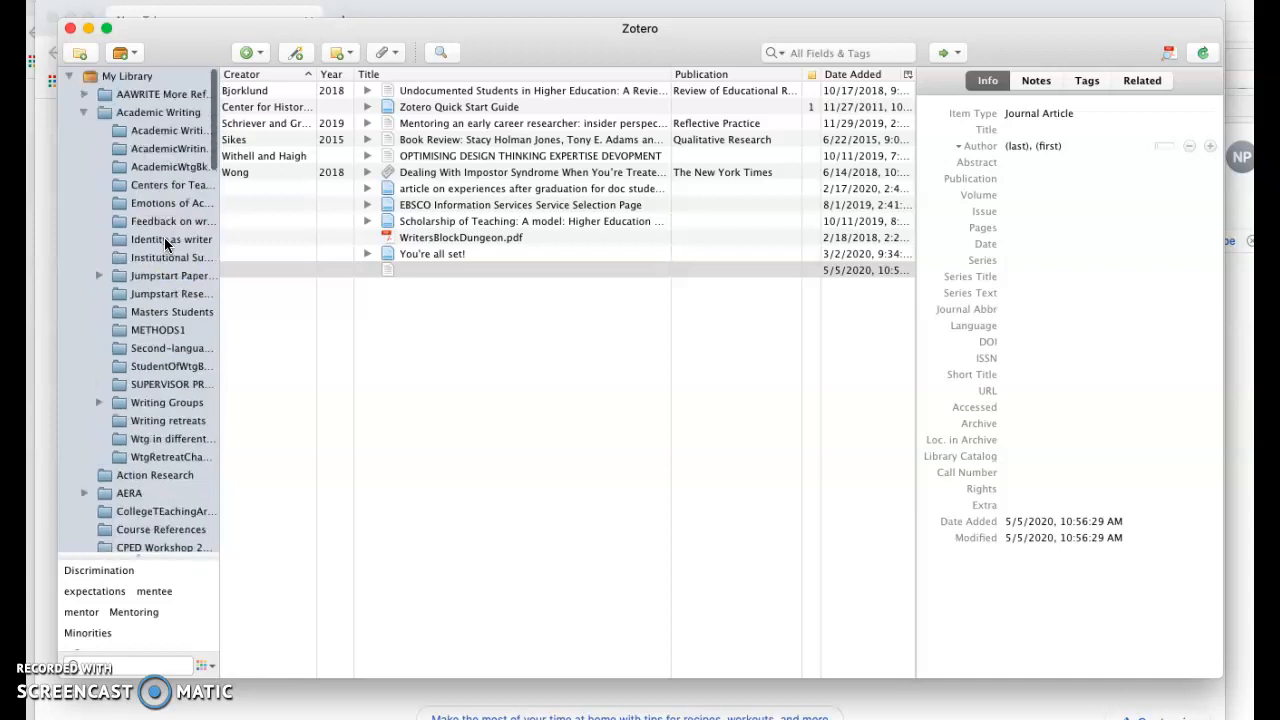
scroll(160, 233, down, 2)
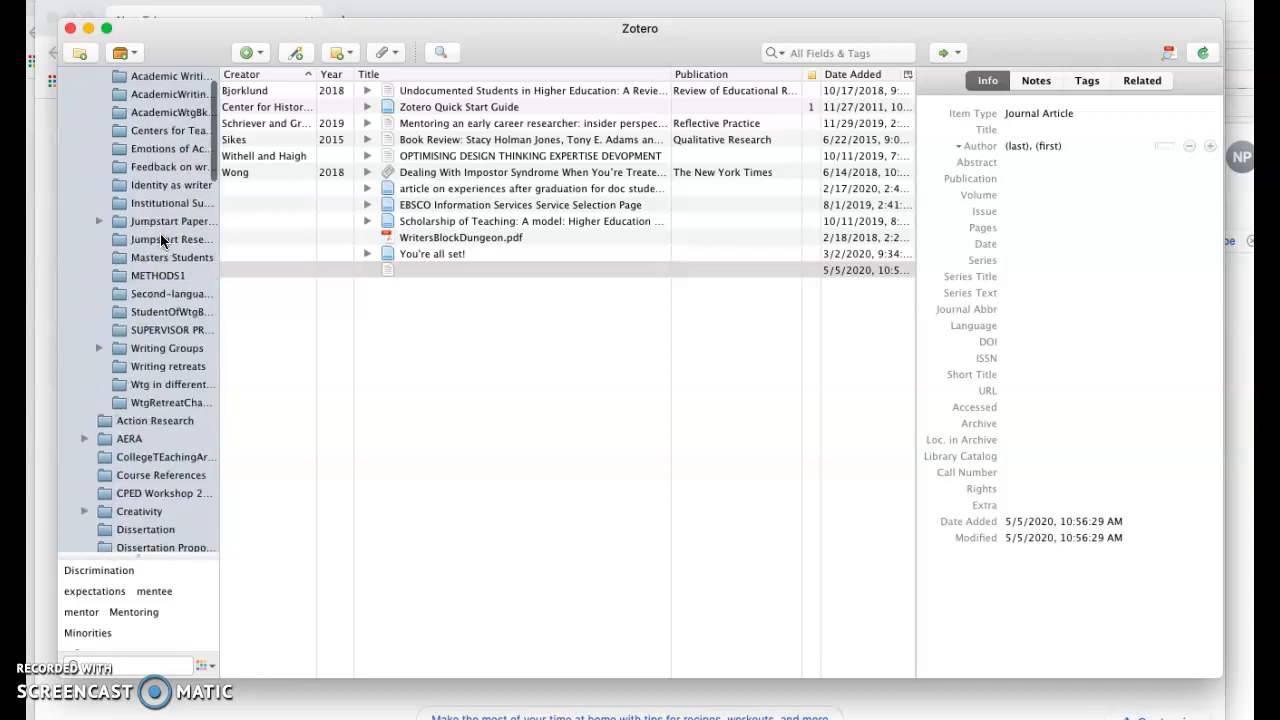
scroll(160, 233, down, 2)
scroll(160, 233, down, 3)
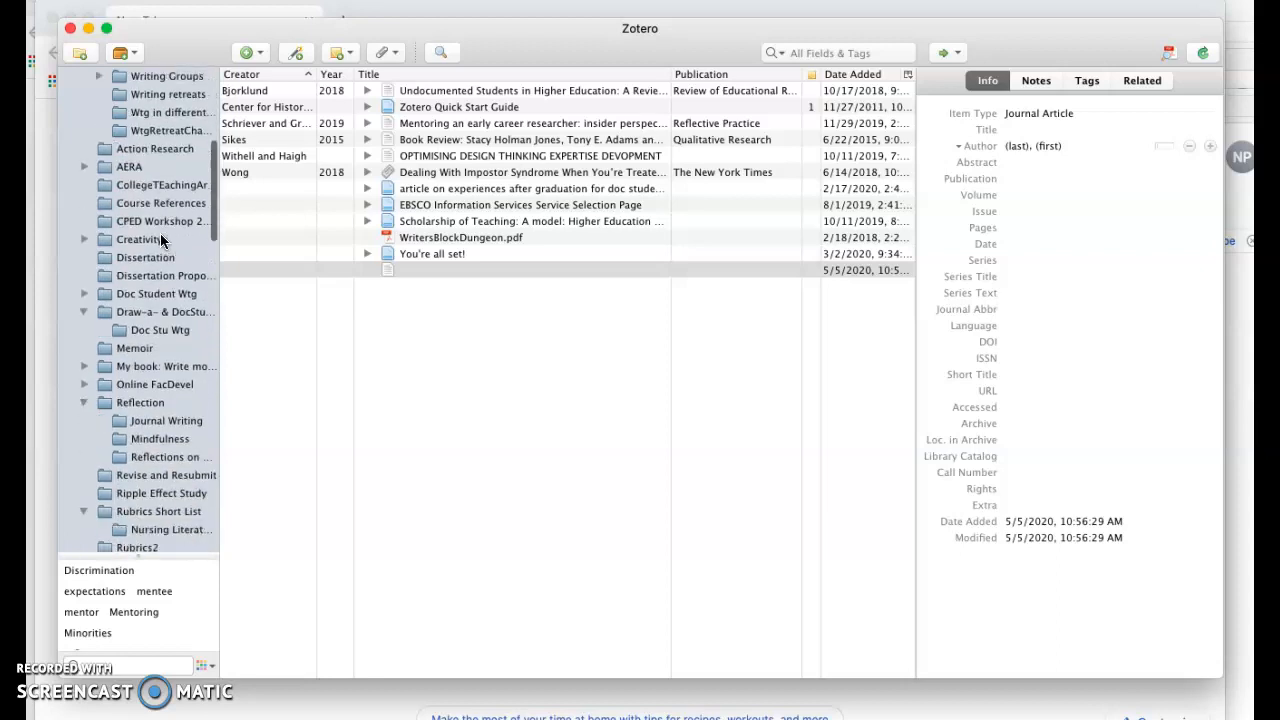
scroll(160, 240, up, 5)
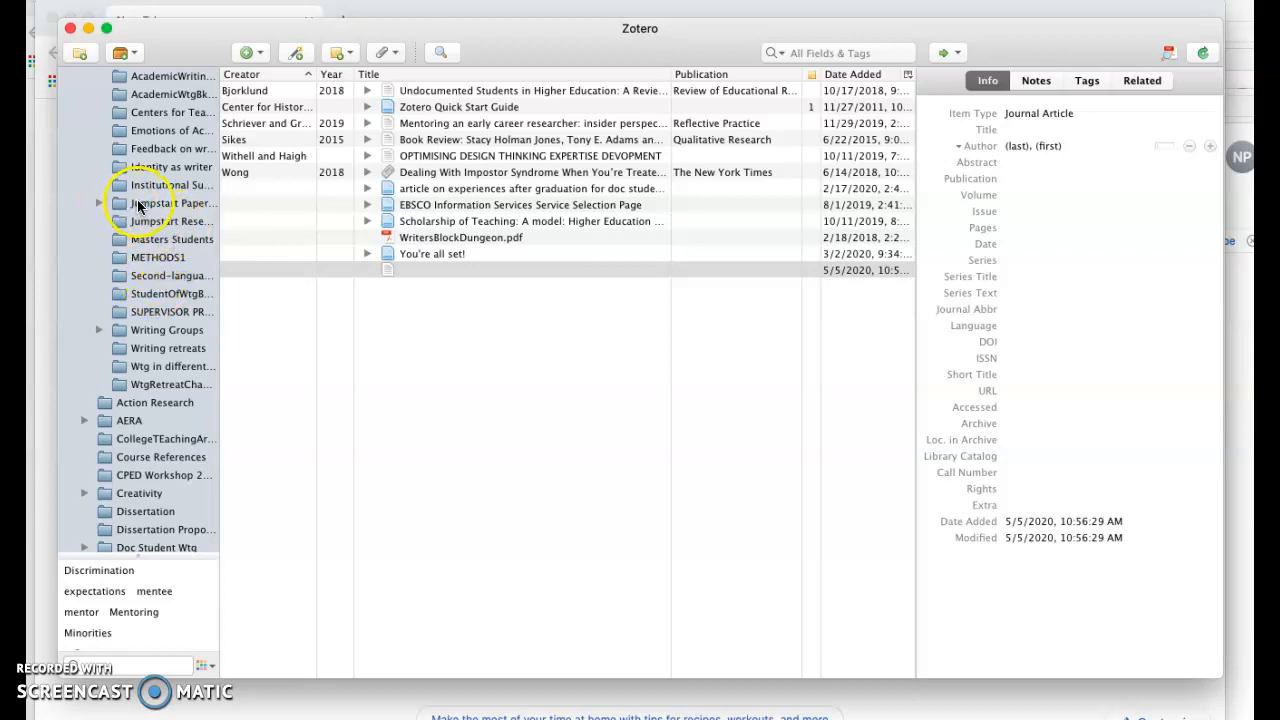
click(140, 205)
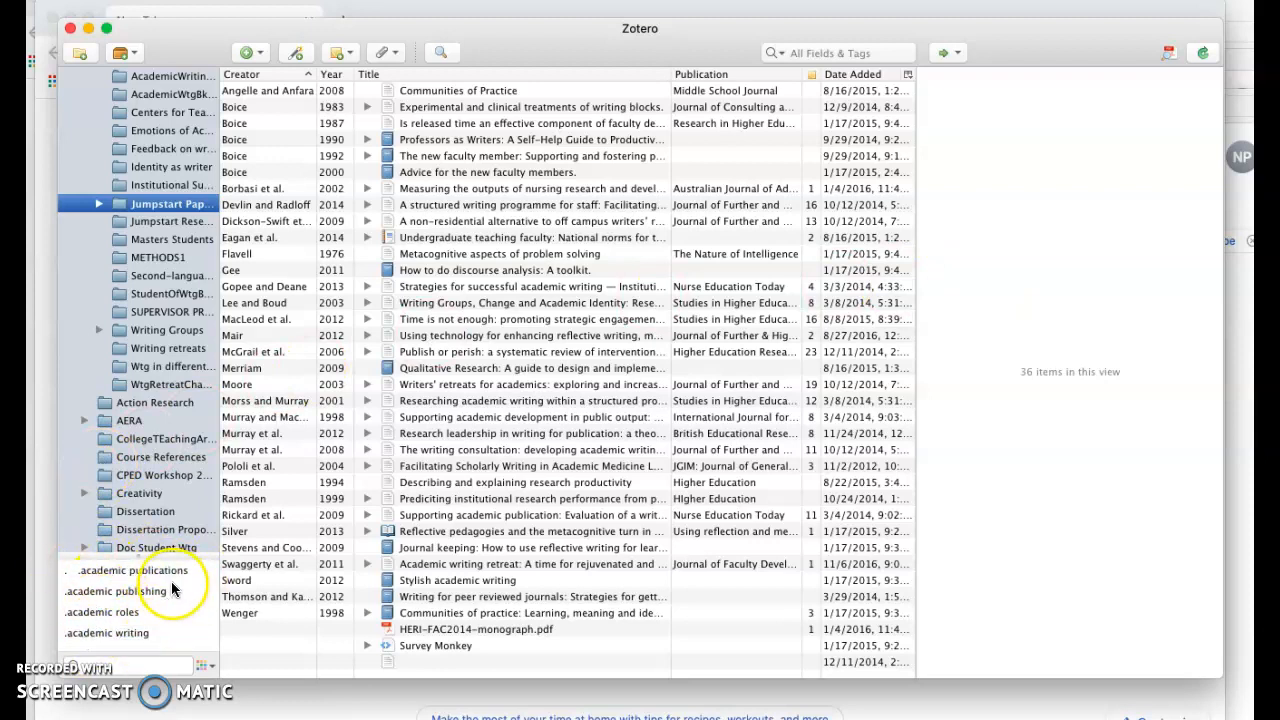
Browse through the list of tags in the tag selector
scroll(172, 590, down, 5)
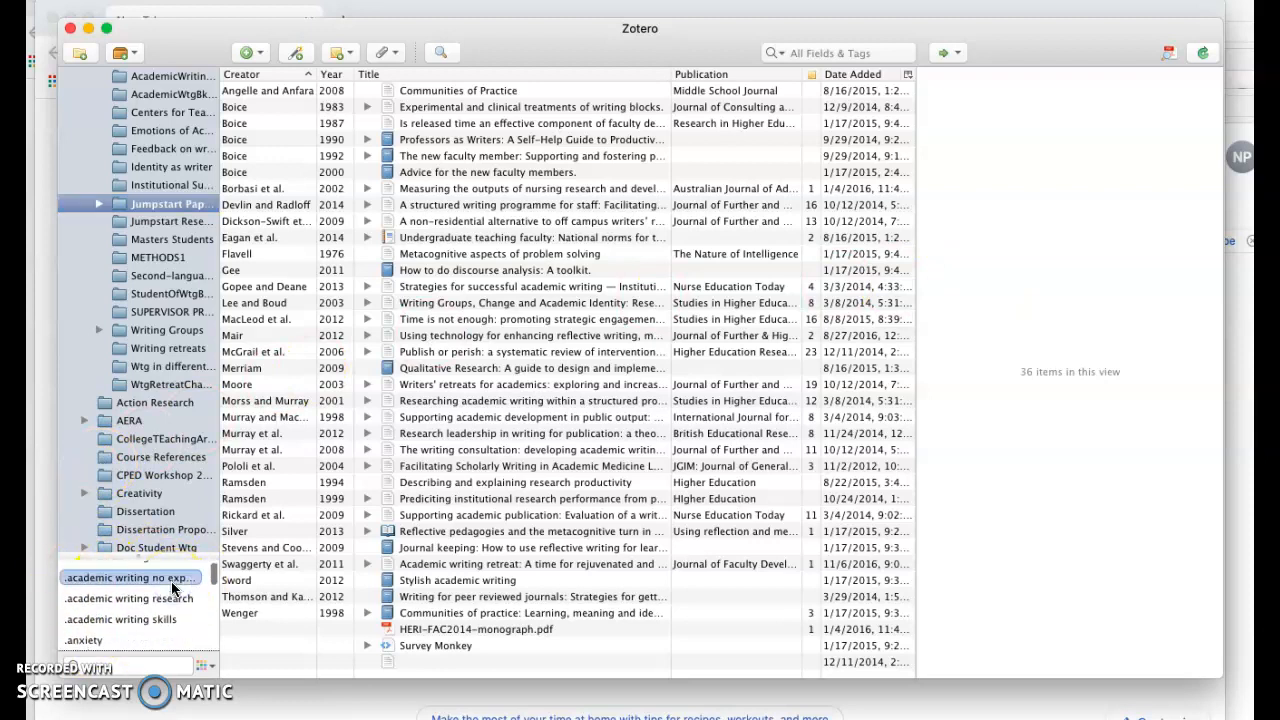
scroll(172, 590, down, 10)
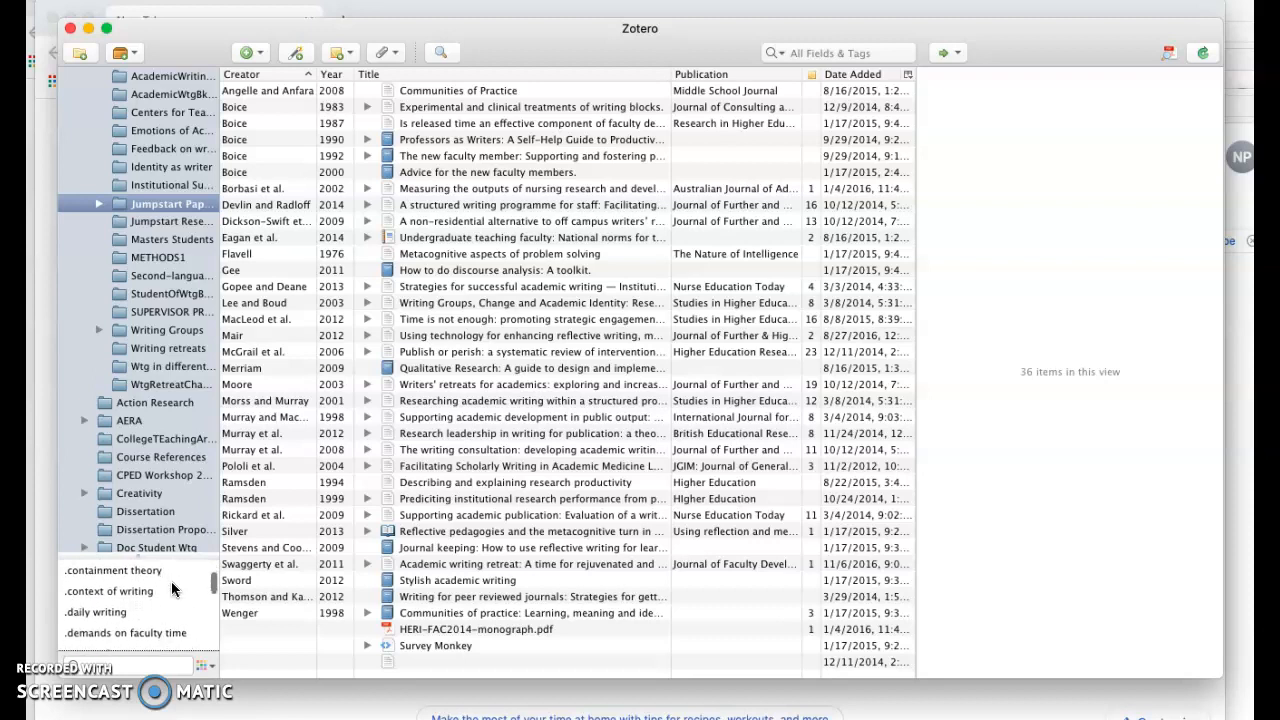
scroll(172, 590, down, 10)
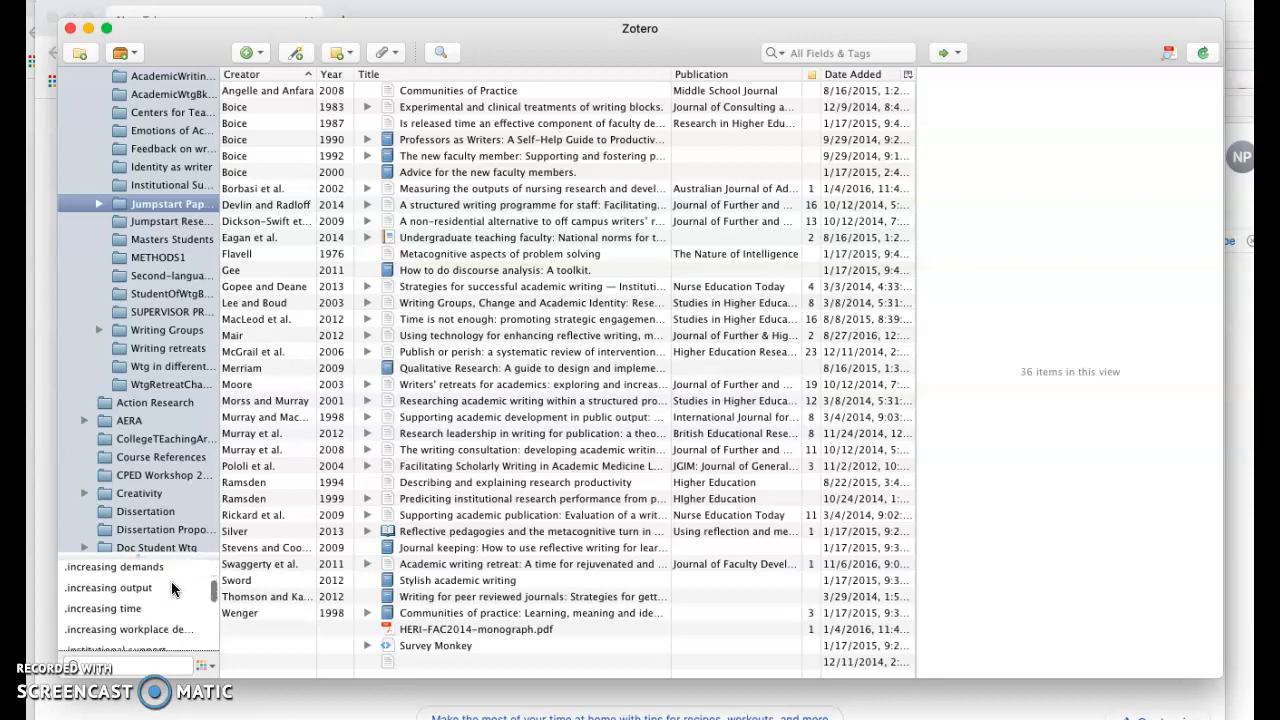
click(72, 592)
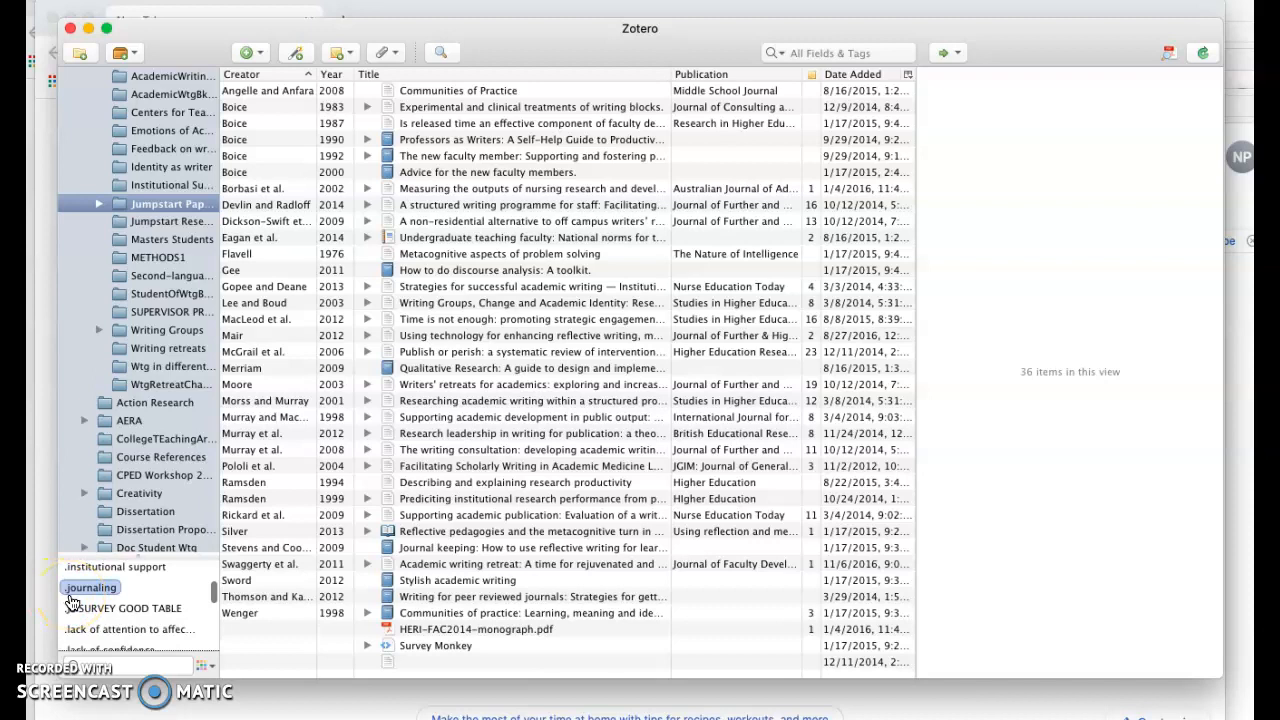
scroll(110, 610, down, 10)
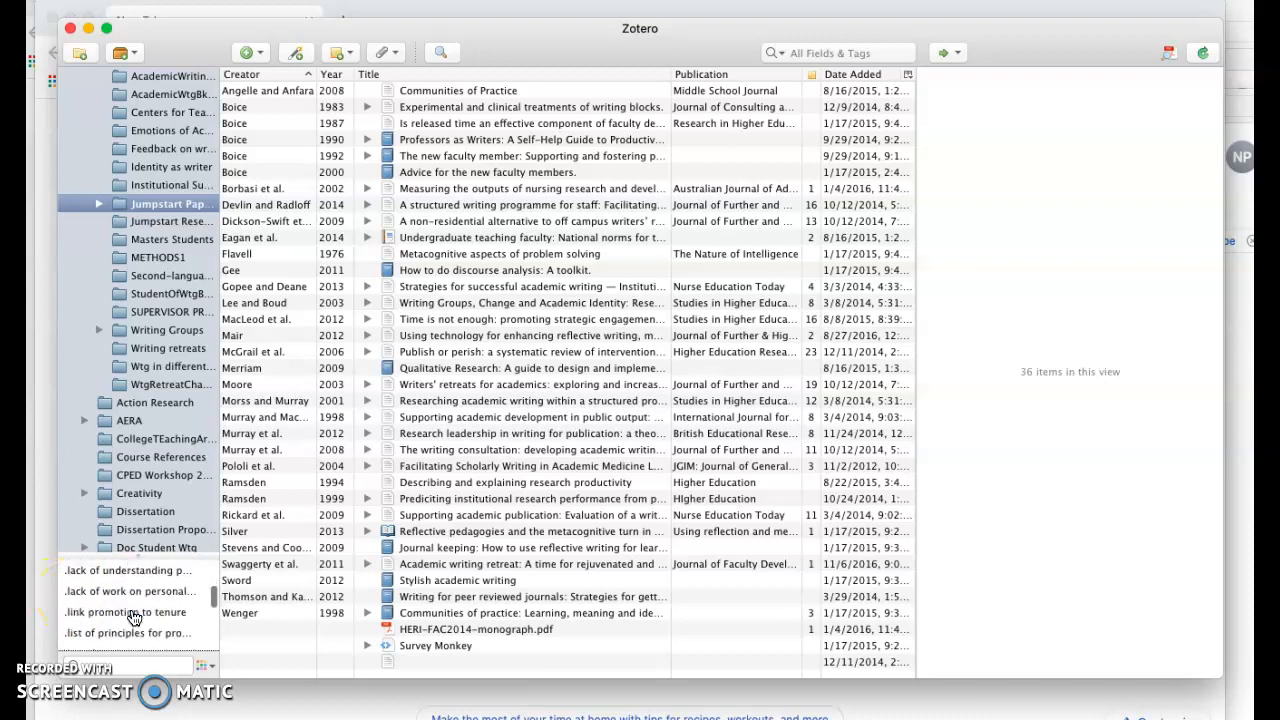
scroll(134, 618, down, 10)
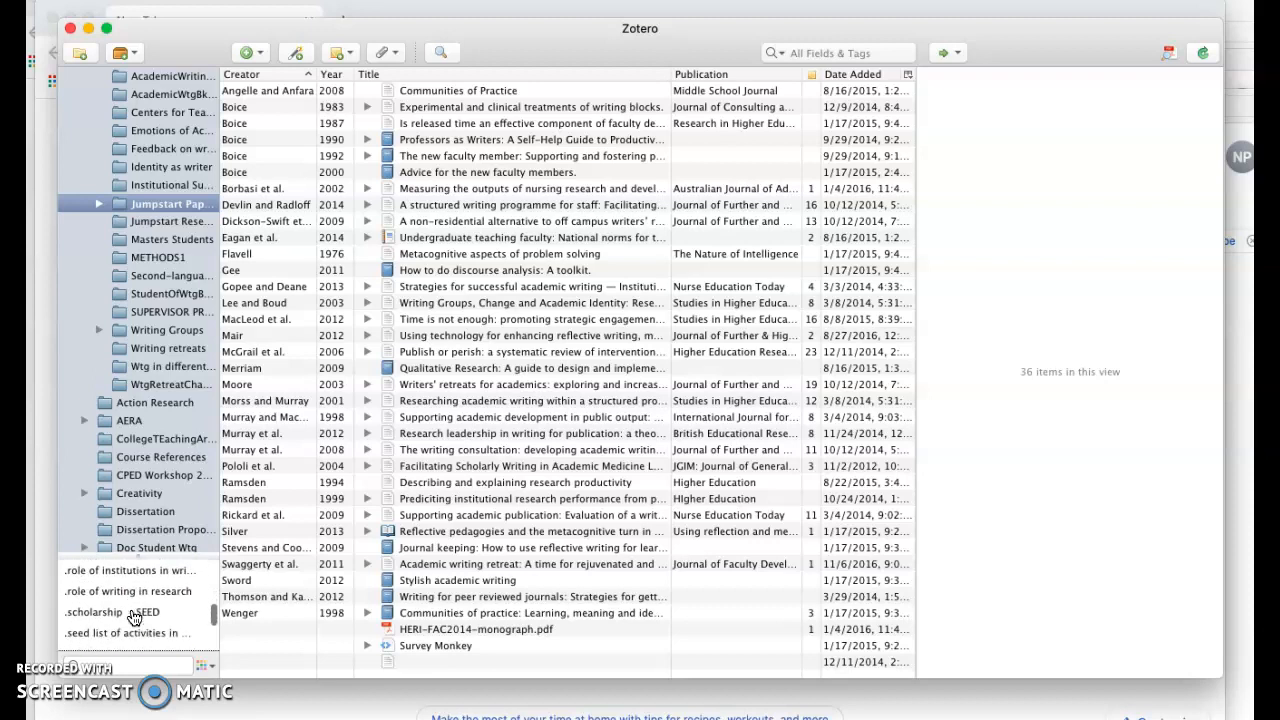
scroll(134, 618, down, 10)
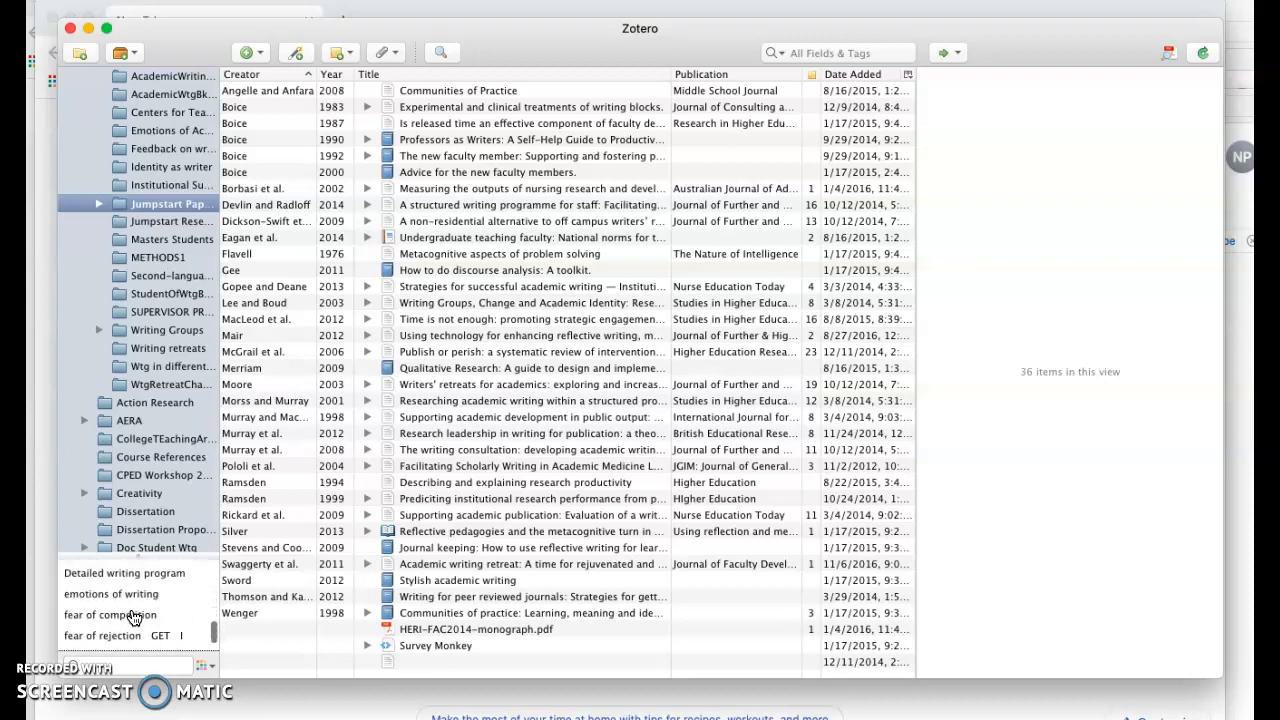
scroll(134, 618, down, 10)
Filter the collection by the 'lack of framework or formal structure' tag
click(157, 650)
click(147, 612)
scroll(148, 616, up, 10)
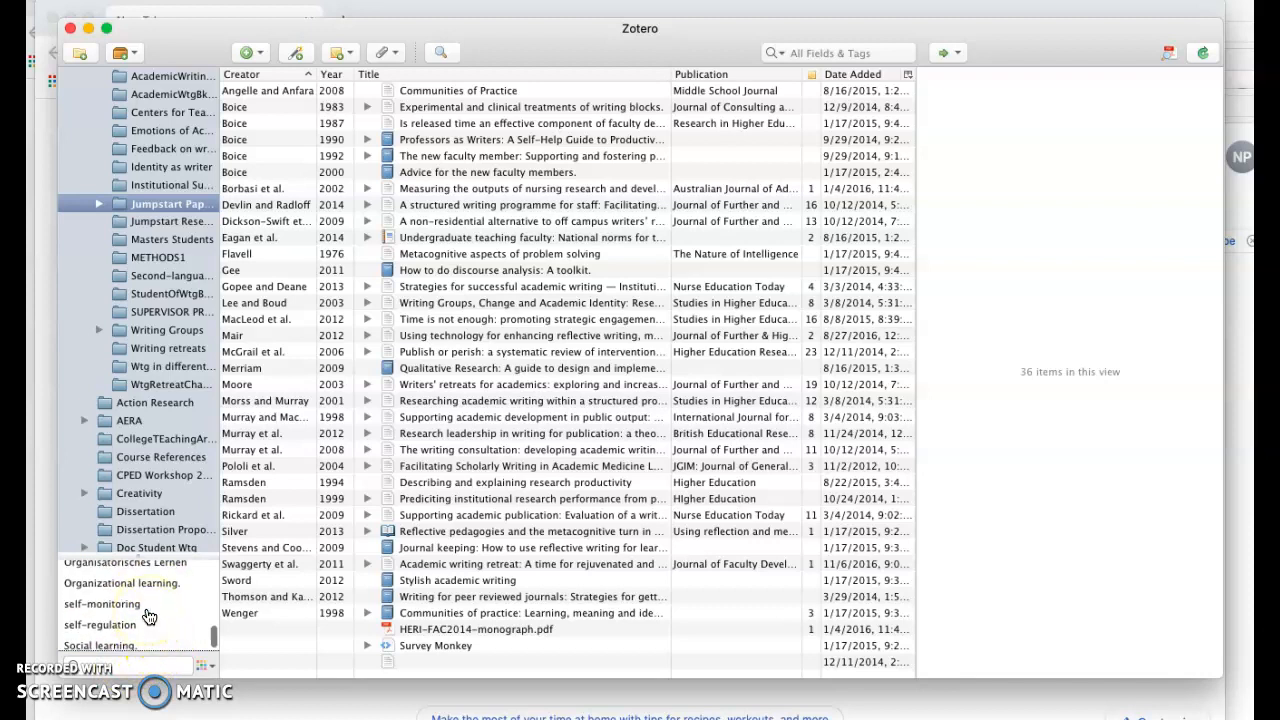
click(146, 608)
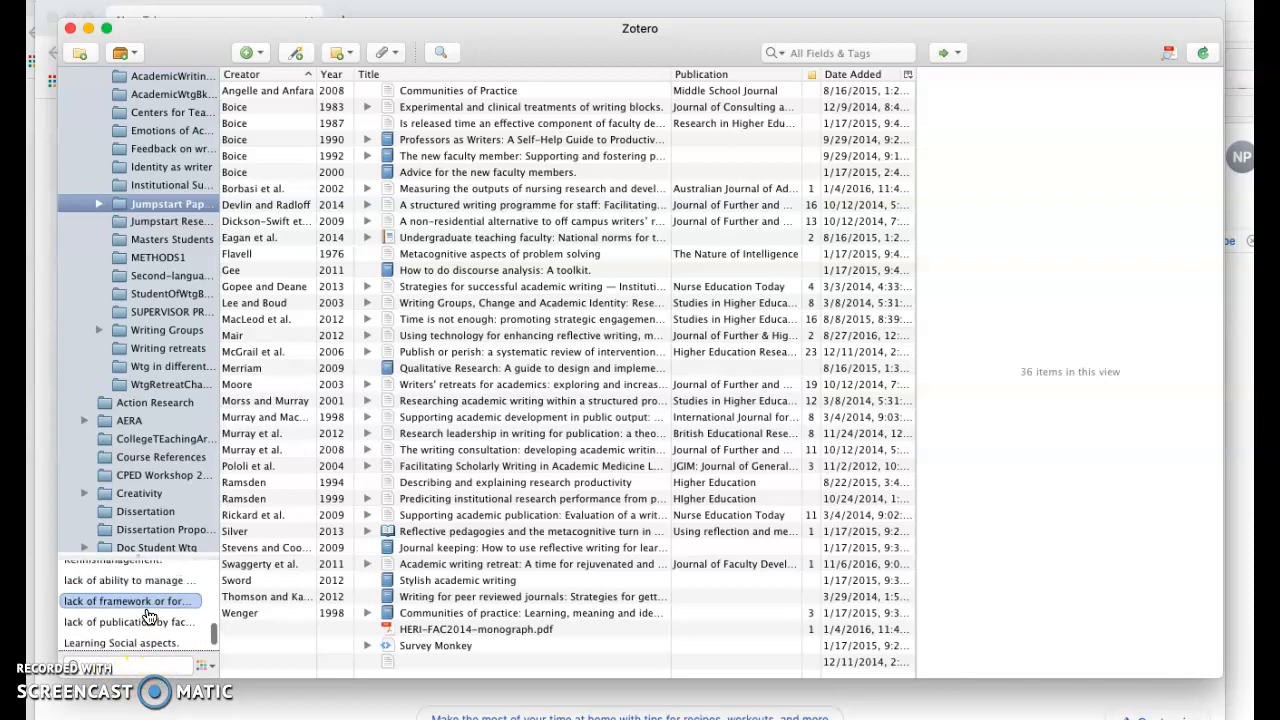
scroll(148, 616, up, 1)
click(148, 616)
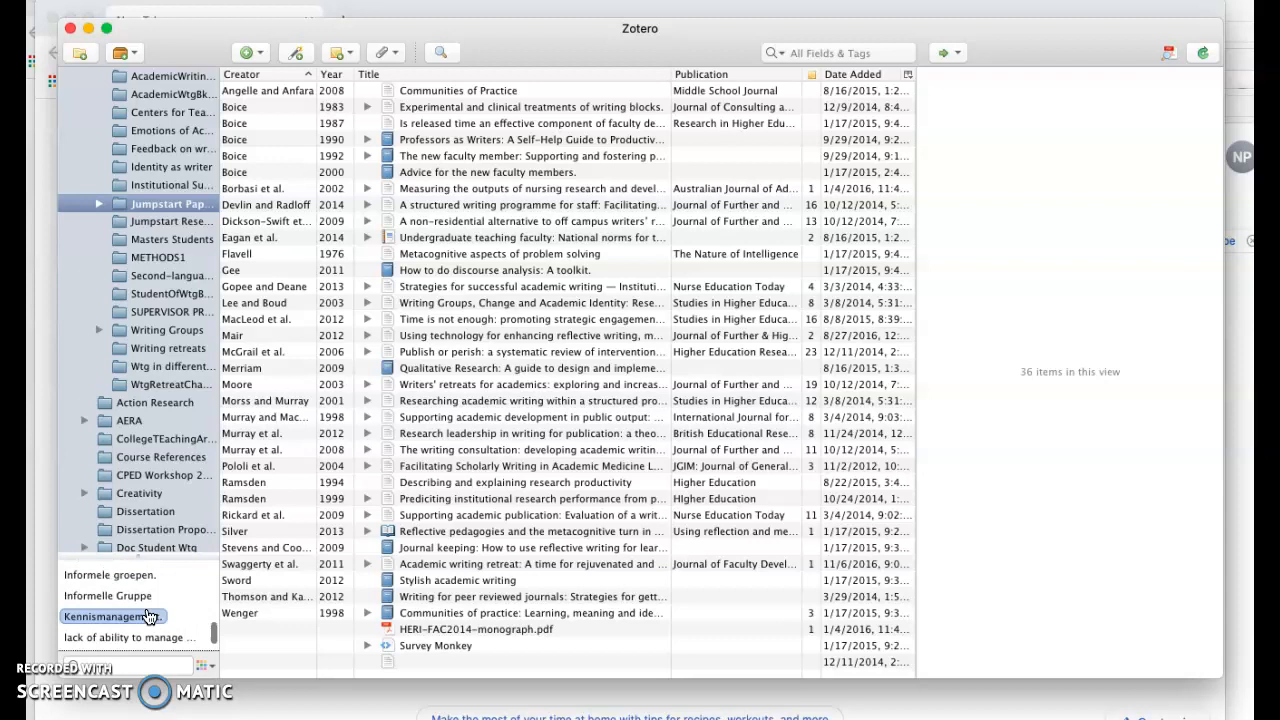
scroll(148, 616, down, 2)
click(148, 606)
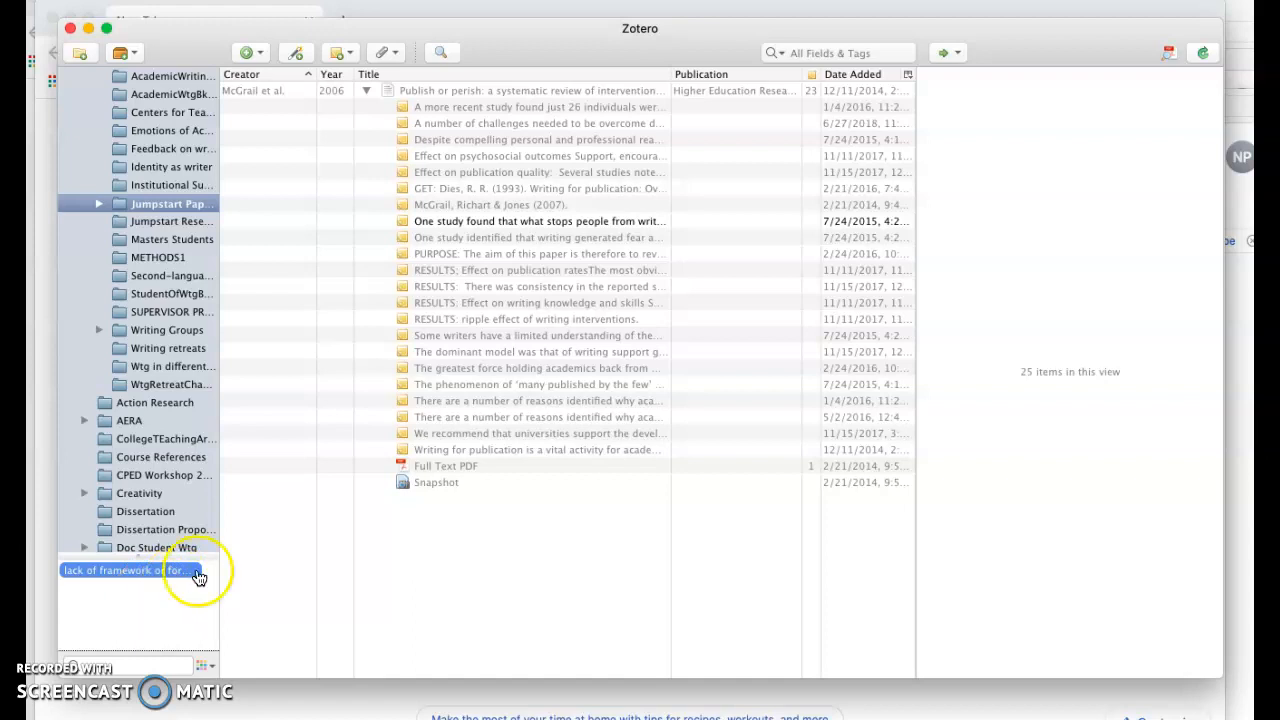
Open the note 'One study found that what stops people from writing…' and inspect its tag
click(601, 222)
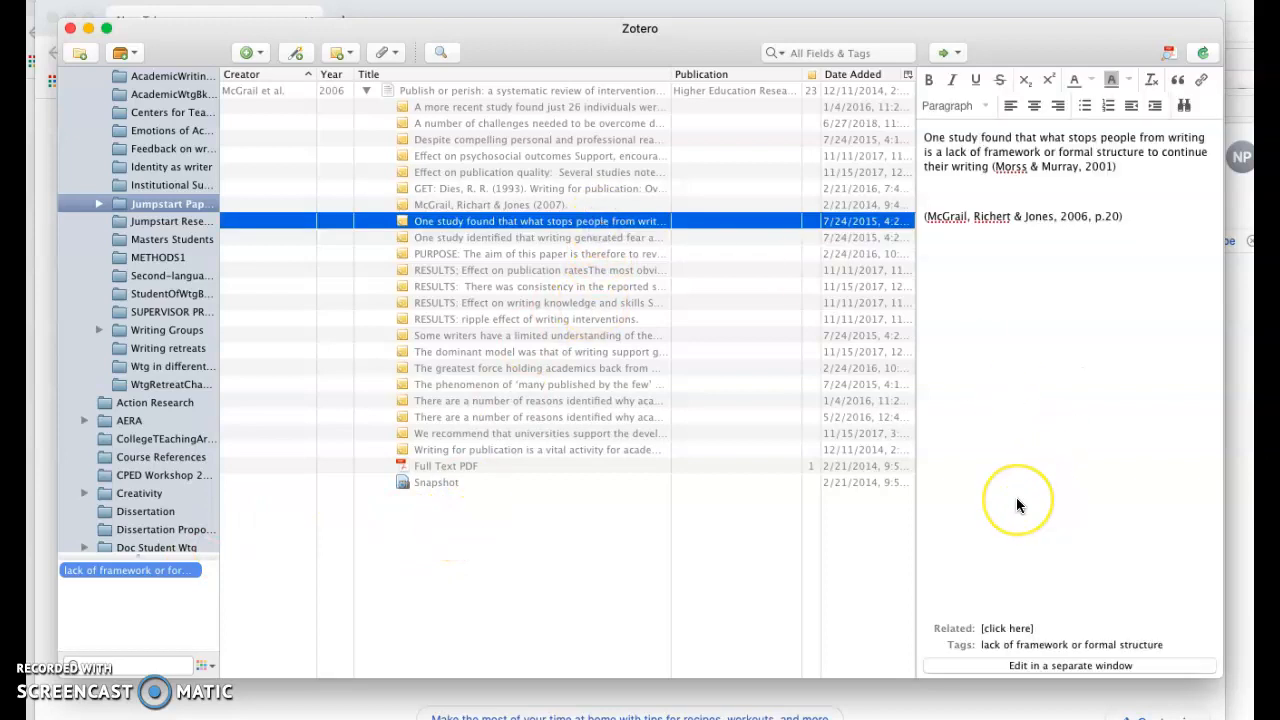
click(1015, 646)
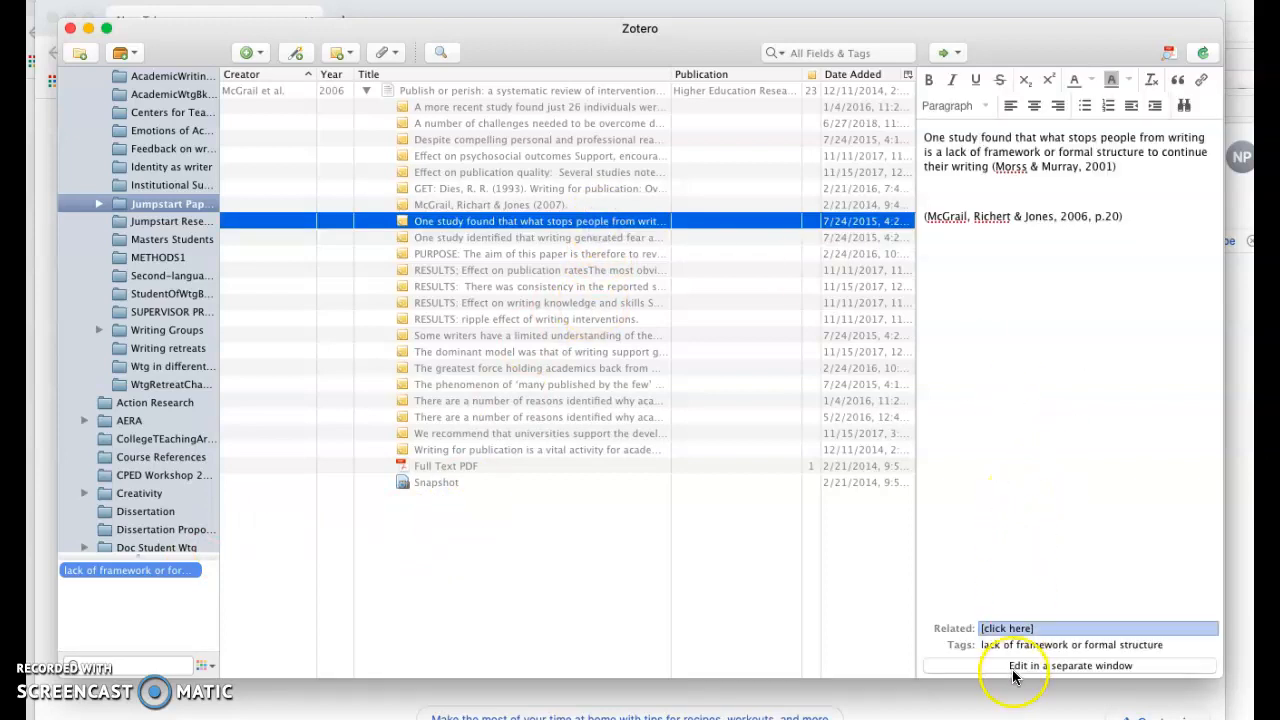
click(964, 646)
click(938, 658)
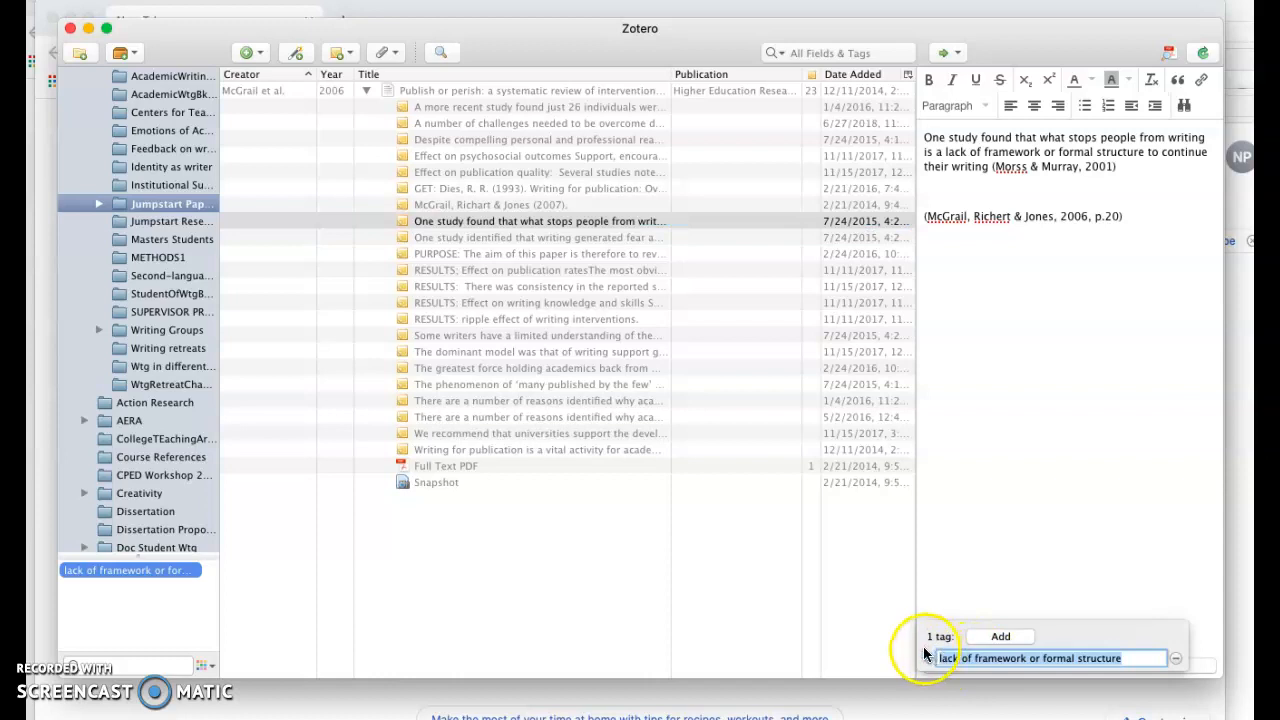
click(936, 657)
click(936, 658)
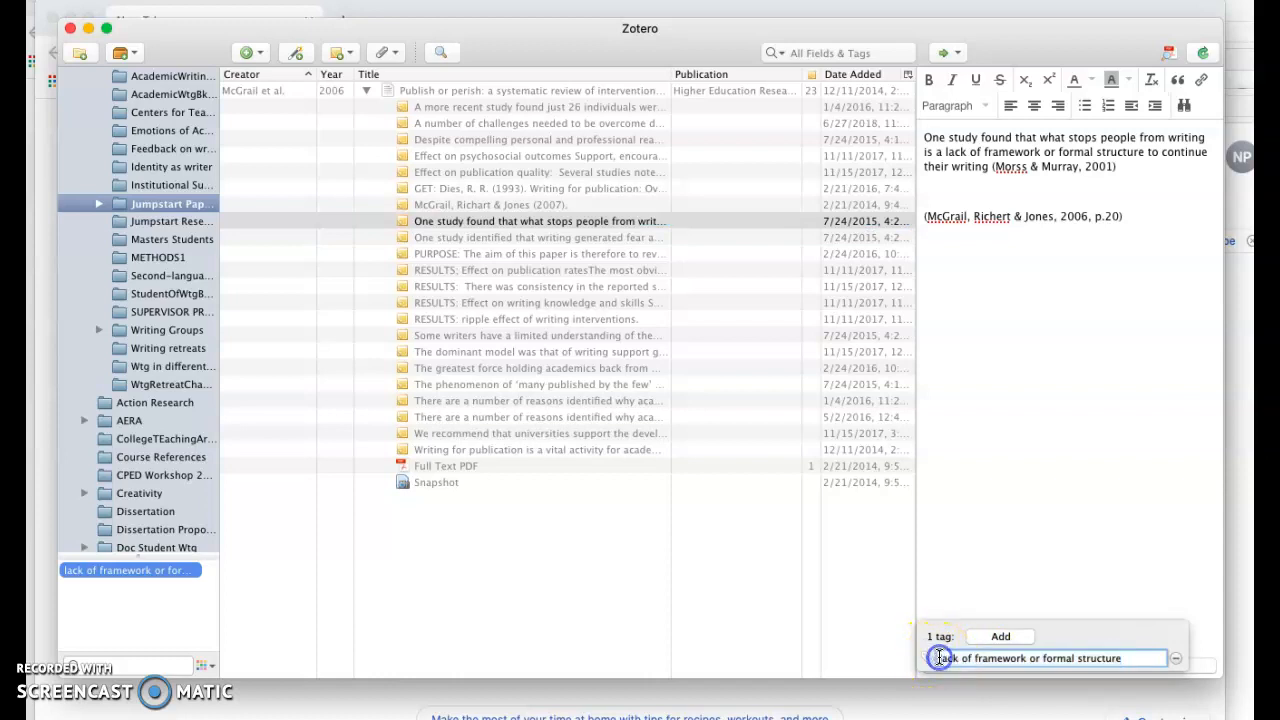
key(Return)
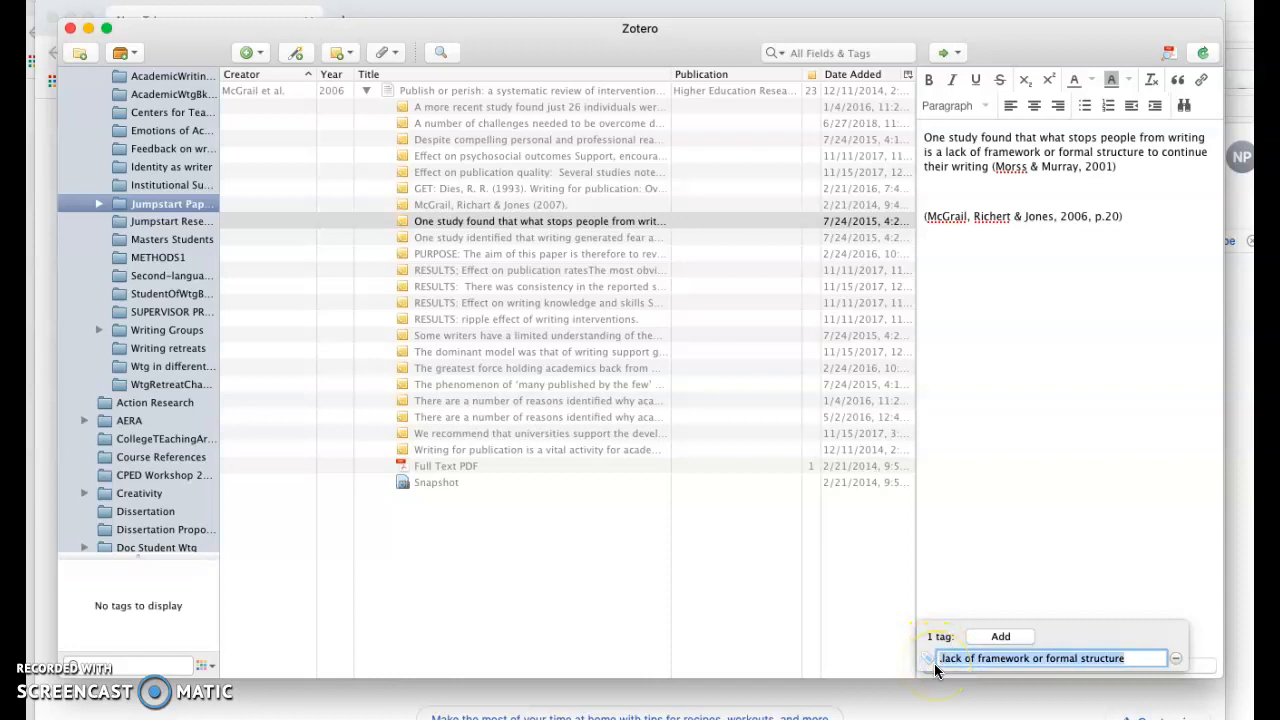